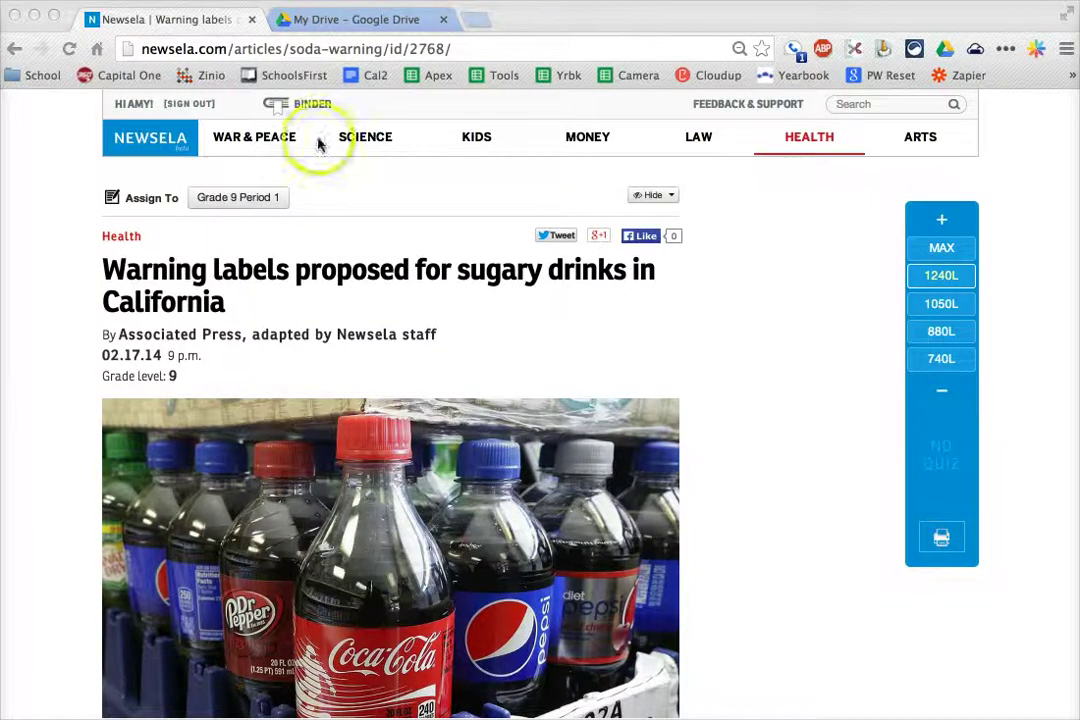
Step: Skim the Newsela soda warning-labels article, then bring up the My Drive file list
{"action": "left_click", "coordinate": [362, 21]}
{"action": "left_click", "coordinate": [205, 33]}
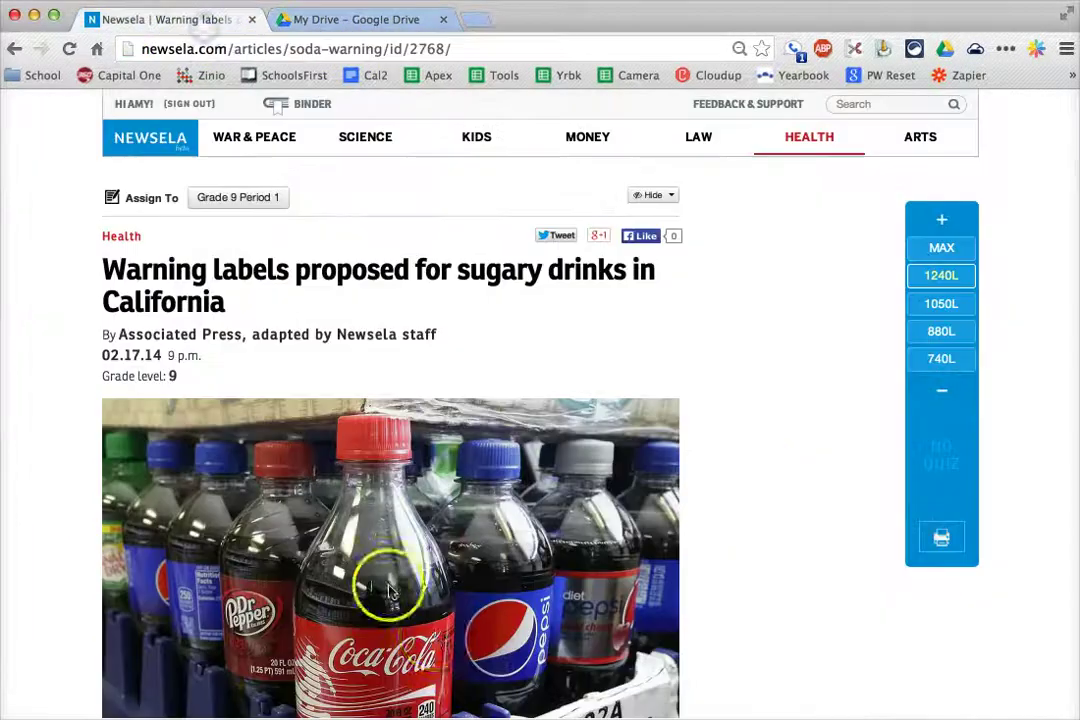
{"action": "scroll", "coordinate": [436, 639], "scroll_direction": "down", "scroll_amount": 3}
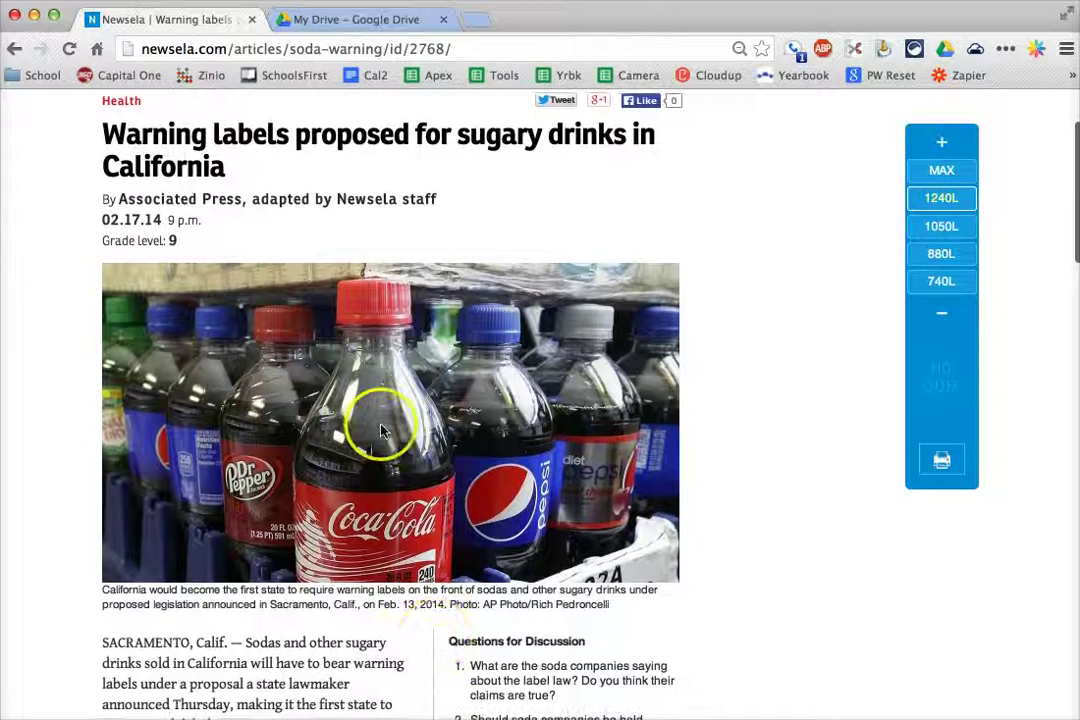
{"action": "scroll", "coordinate": [125, 150], "scroll_direction": "up", "scroll_amount": 3}
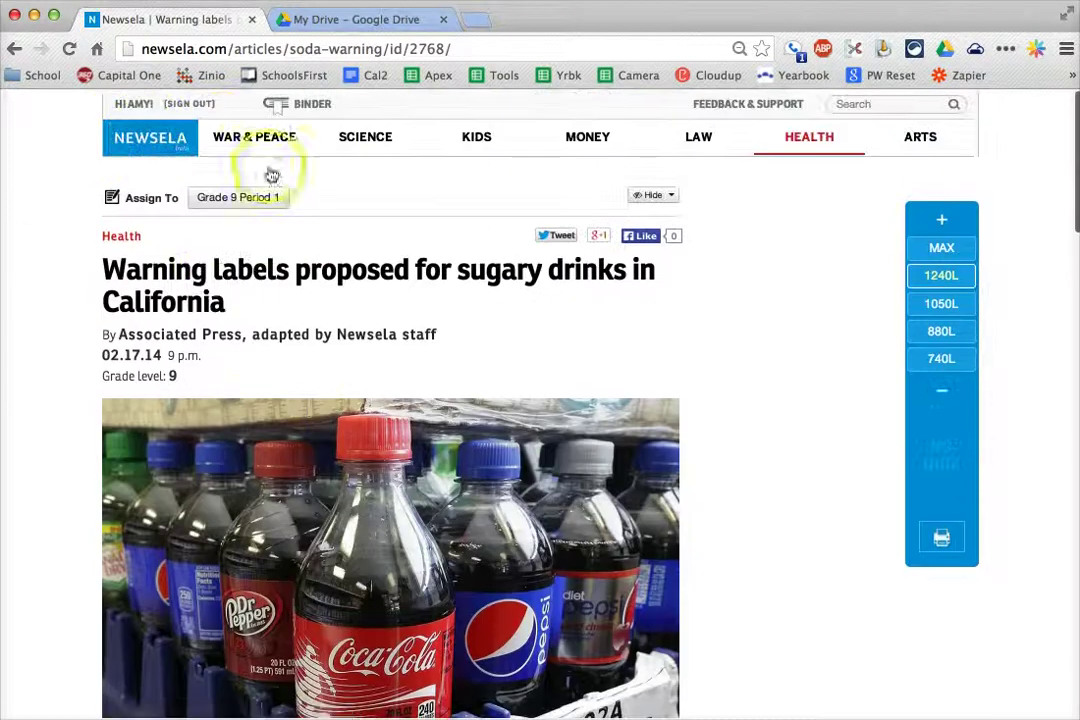
{"action": "scroll", "coordinate": [229, 422], "scroll_direction": "down", "scroll_amount": 6}
{"action": "scroll", "coordinate": [250, 420], "scroll_direction": "up", "scroll_amount": 5}
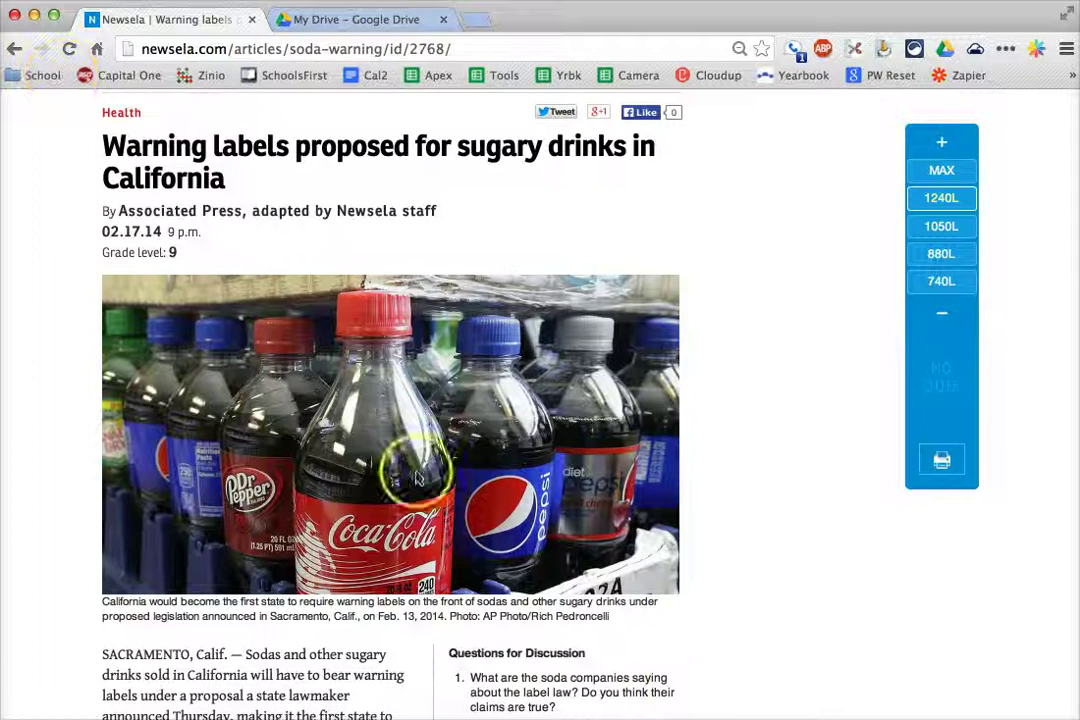
{"action": "left_click", "coordinate": [352, 20]}
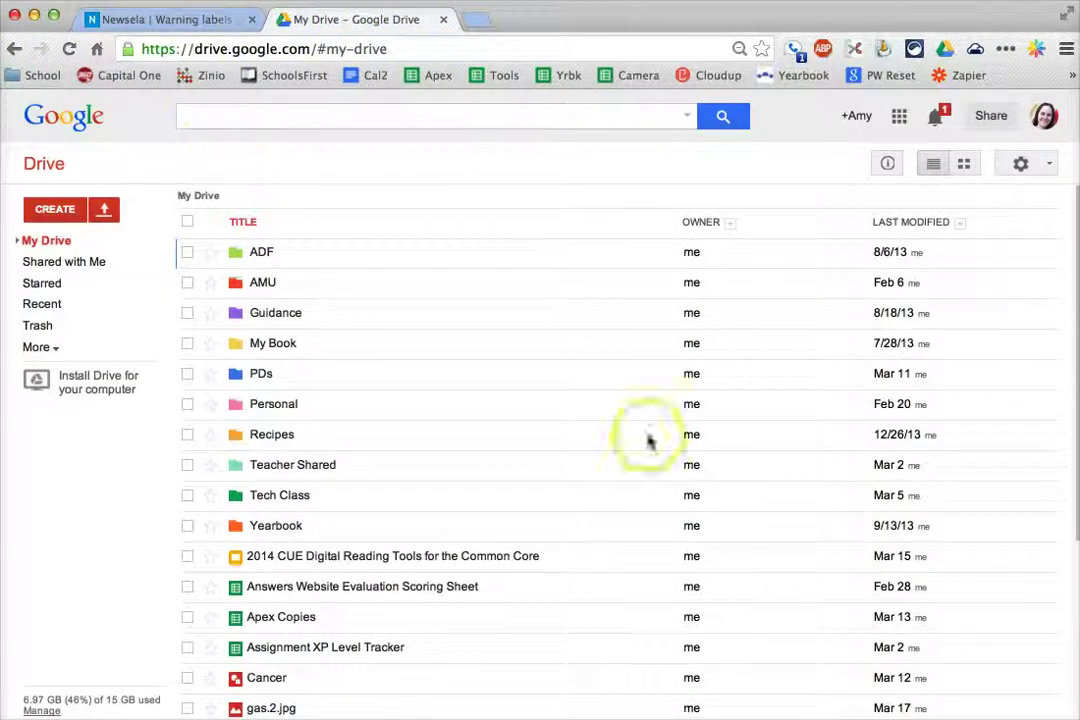
Step: Create a new blank Google Doc from Drive and rename it 'Sugary Drinks'
{"action": "left_click", "coordinate": [55, 210]}
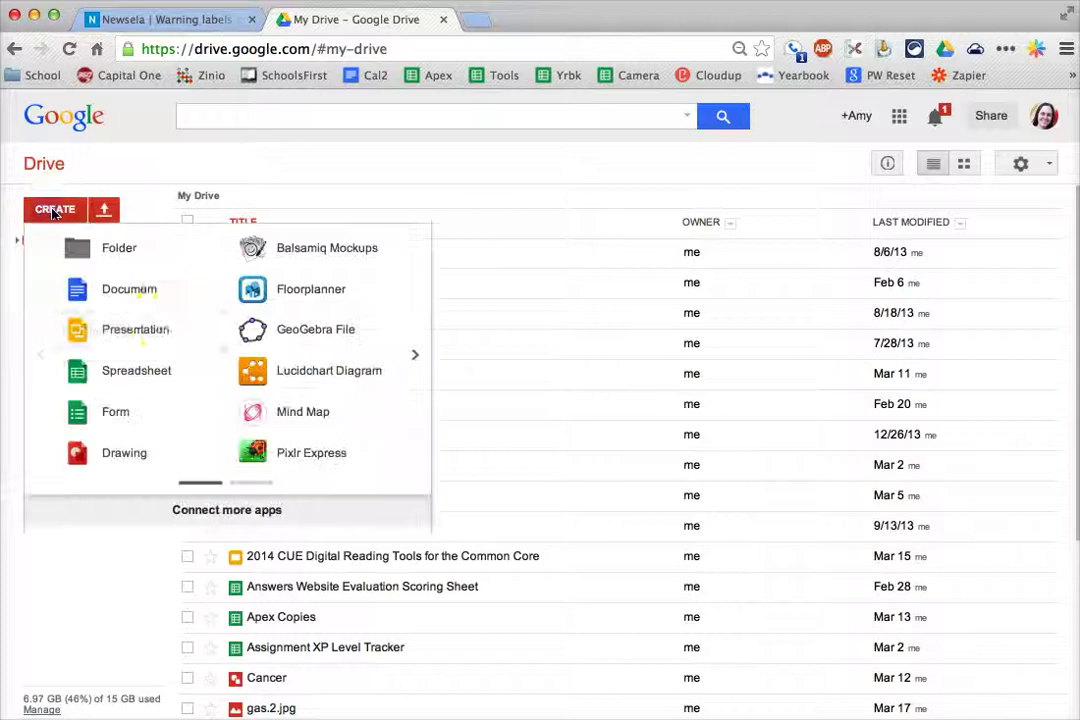
{"action": "left_click", "coordinate": [152, 293]}
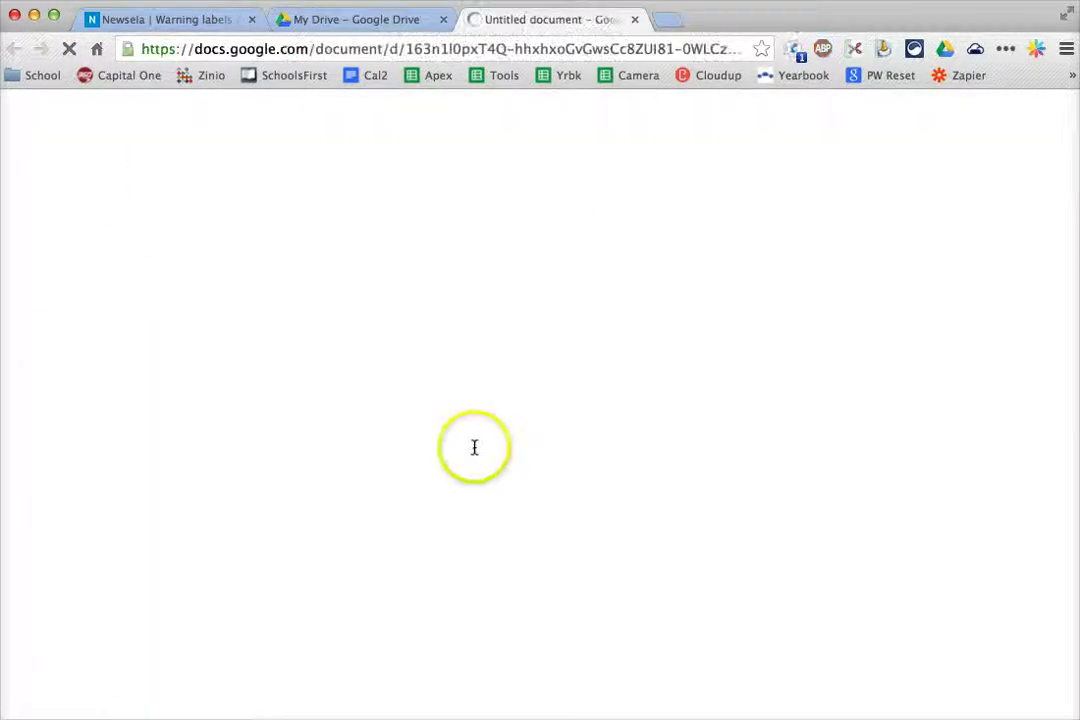
{"action": "left_click", "coordinate": [168, 22]}
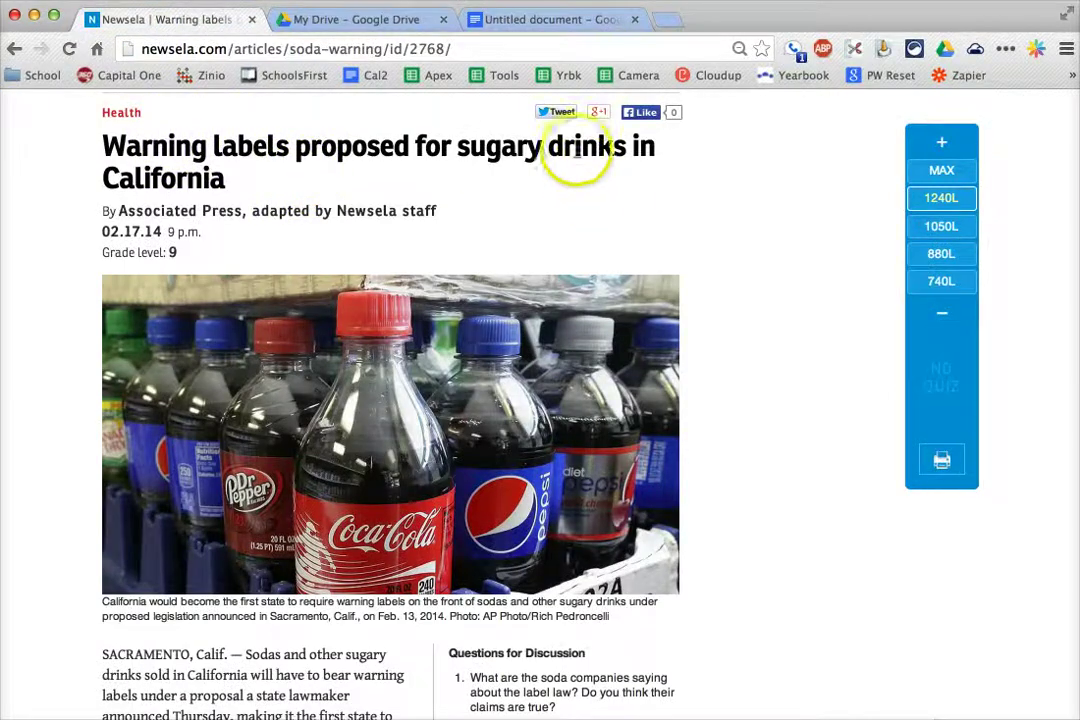
{"action": "left_click", "coordinate": [583, 22]}
{"action": "left_click", "coordinate": [155, 117]}
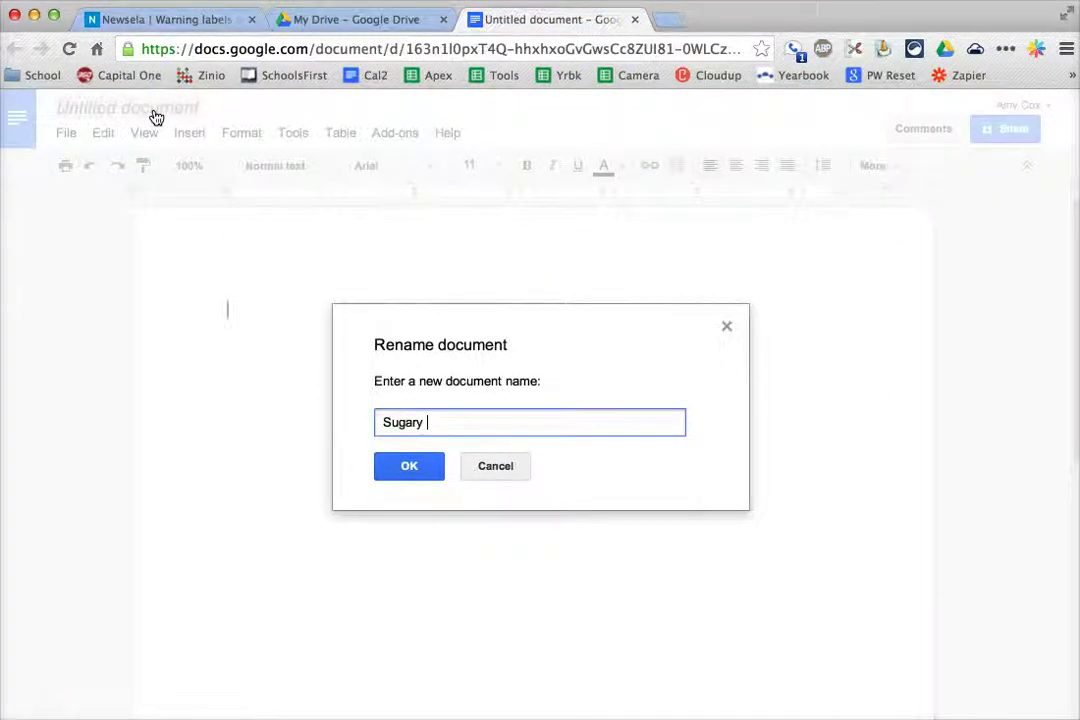
{"action": "left_click", "coordinate": [407, 465]}
Step: Select the article text starting at SACRAMENTO at the original reading level
{"action": "left_click", "coordinate": [176, 19]}
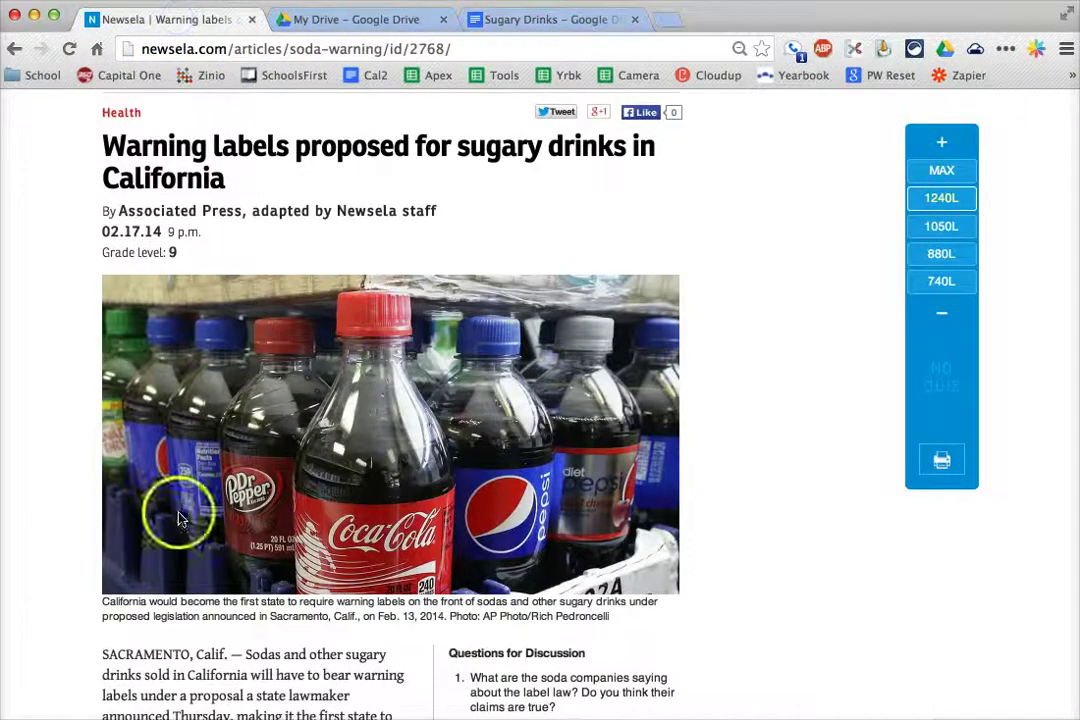
{"action": "scroll", "coordinate": [165, 470], "scroll_direction": "down", "scroll_amount": 5}
{"action": "left_click_drag", "start_coordinate": [104, 414], "coordinate": [489, 148]}
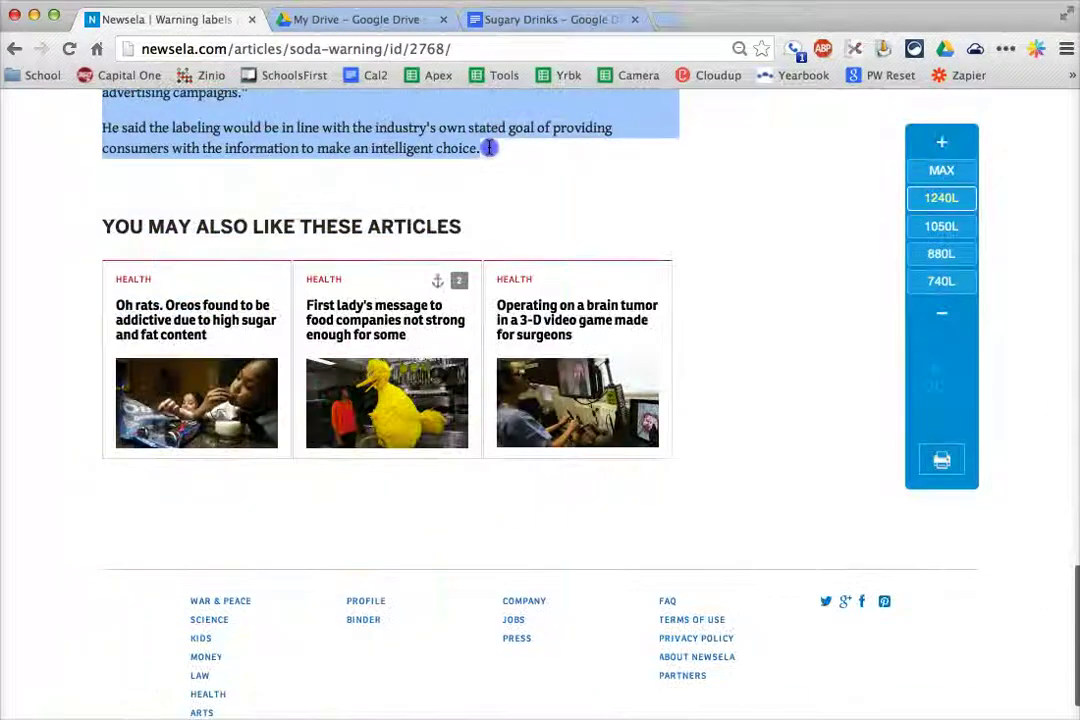
{"action": "left_click", "coordinate": [385, 19]}
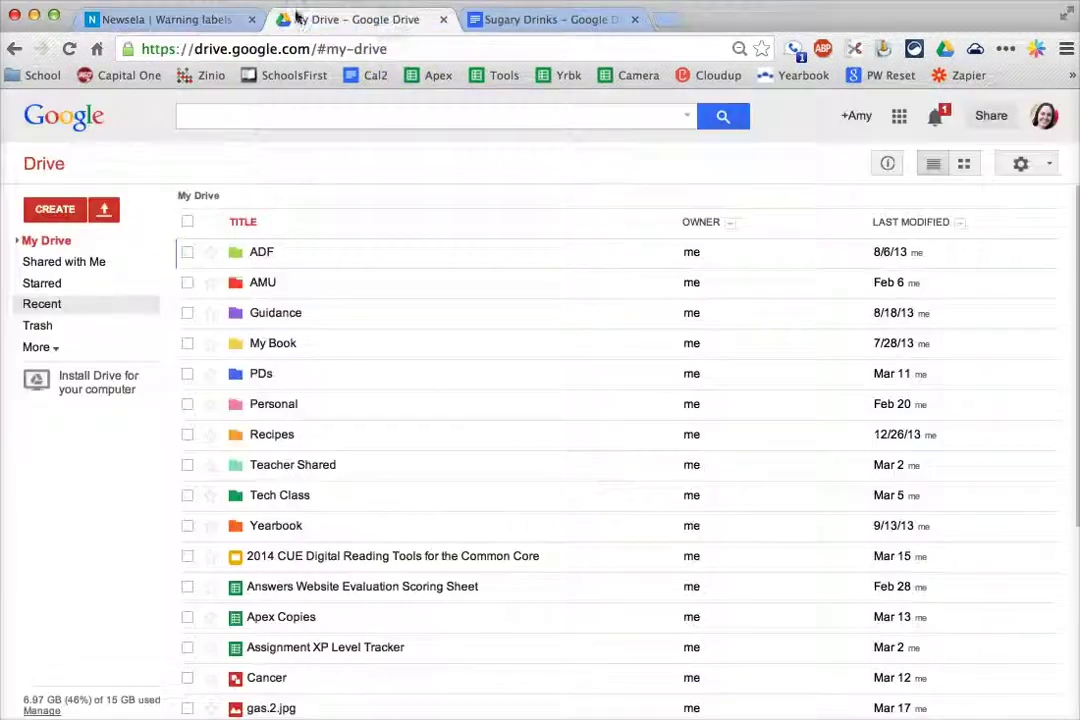
{"action": "left_click", "coordinate": [210, 14]}
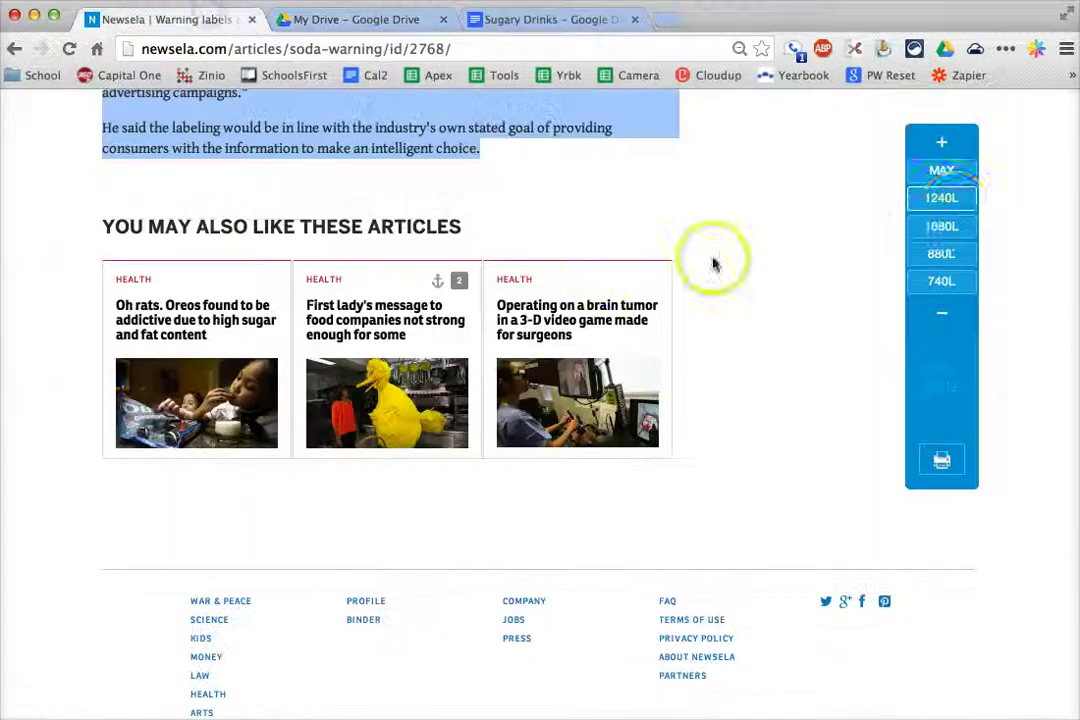
Step: Switch the article to the 1050L reading level and select its body text
{"action": "left_click", "coordinate": [950, 228]}
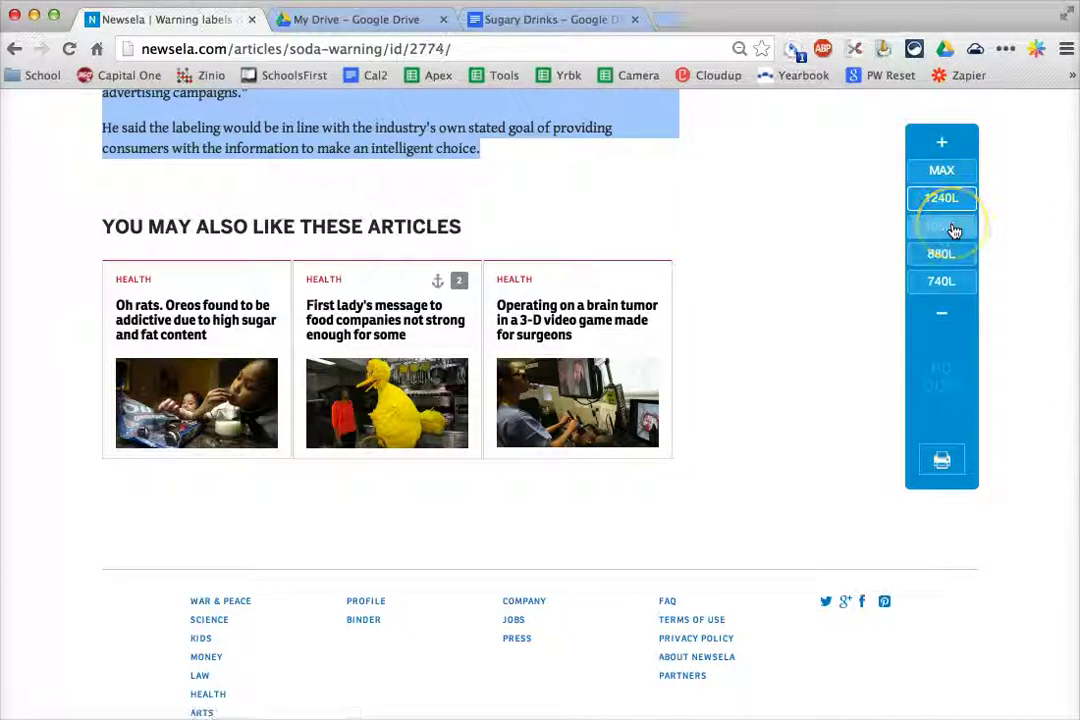
{"action": "left_click", "coordinate": [945, 313]}
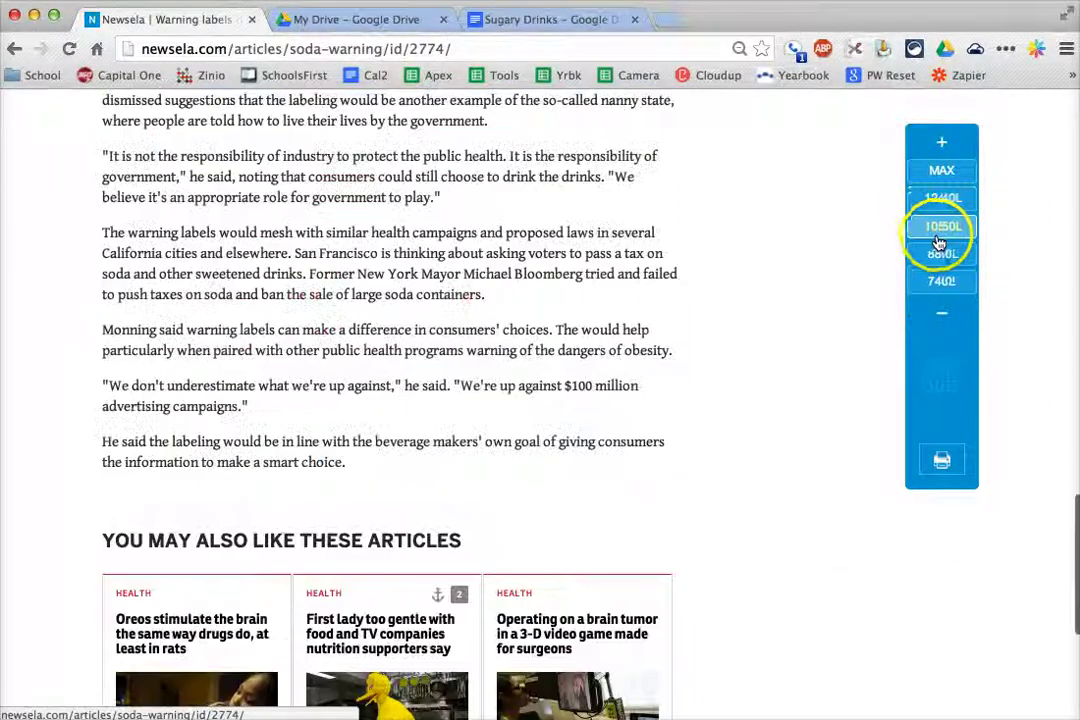
{"action": "scroll", "coordinate": [657, 368], "scroll_direction": "up", "scroll_amount": 5}
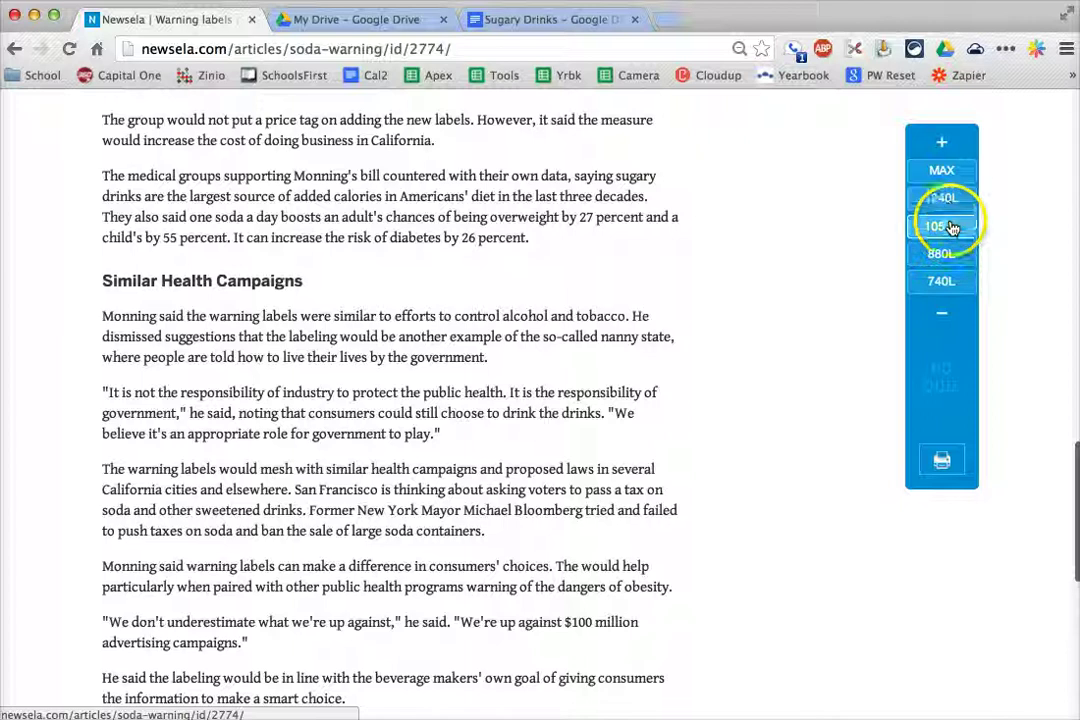
{"action": "scroll", "coordinate": [668, 256], "scroll_direction": "up", "scroll_amount": 10}
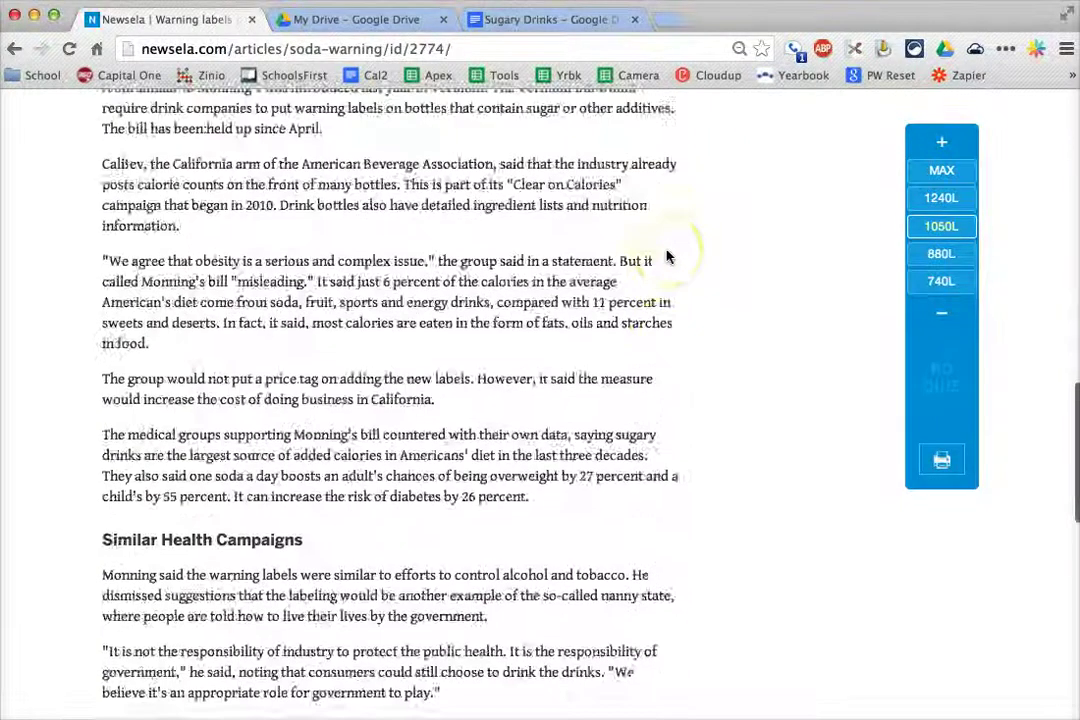
{"action": "scroll", "coordinate": [465, 258], "scroll_direction": "up", "scroll_amount": 3}
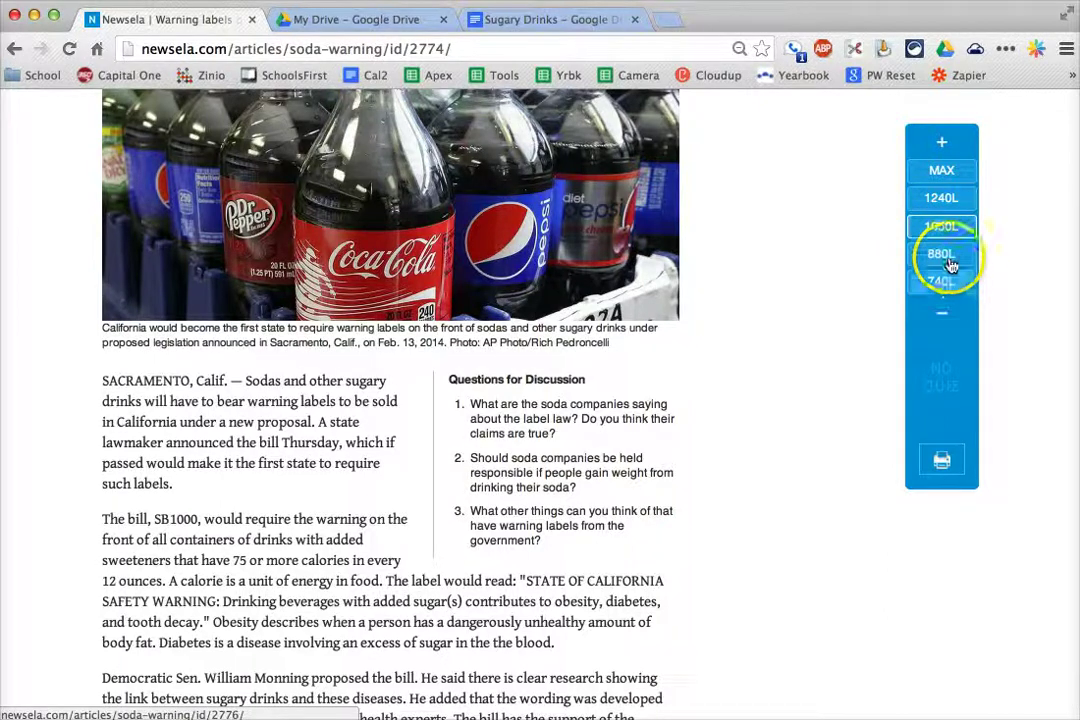
{"action": "left_click_drag", "start_coordinate": [109, 396], "coordinate": [503, 452]}
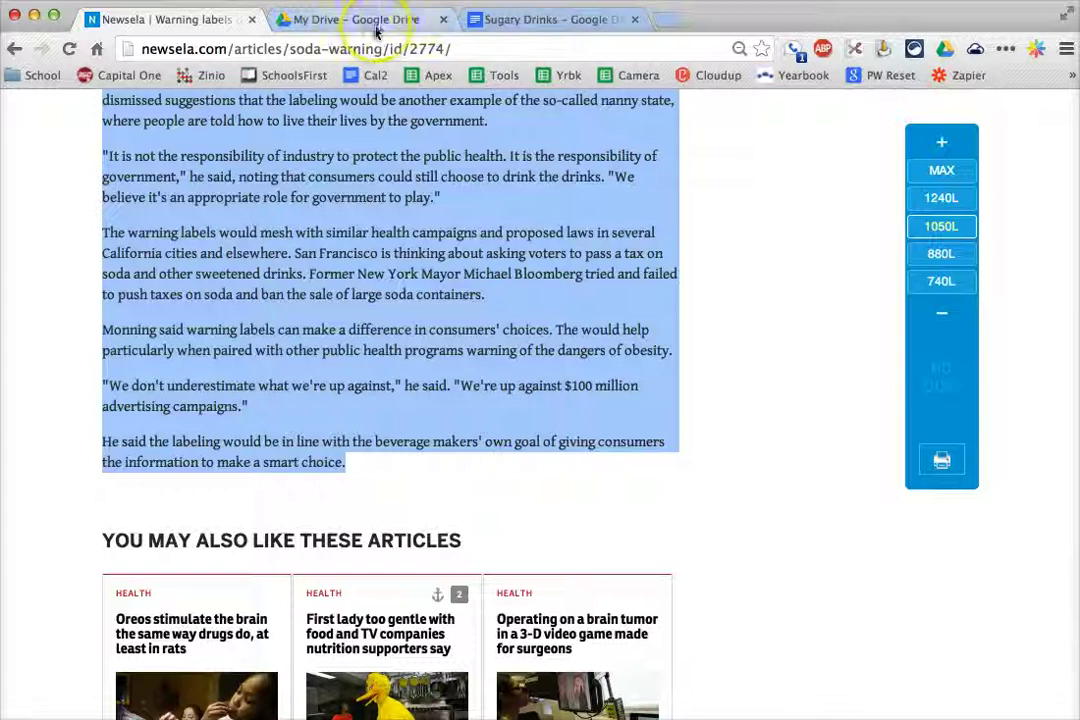
Step: Paste the 1050L article into Sugary Drinks and select all of its text
{"action": "left_click", "coordinate": [528, 22]}
{"action": "key", "text": "ctrl+v"}
{"action": "scroll", "coordinate": [359, 348], "scroll_direction": "up", "scroll_amount": 15}
{"action": "scroll", "coordinate": [359, 348], "scroll_direction": "up", "scroll_amount": 10}
{"action": "left_click", "coordinate": [301, 386]}
{"action": "key", "text": "ctrl+a"}
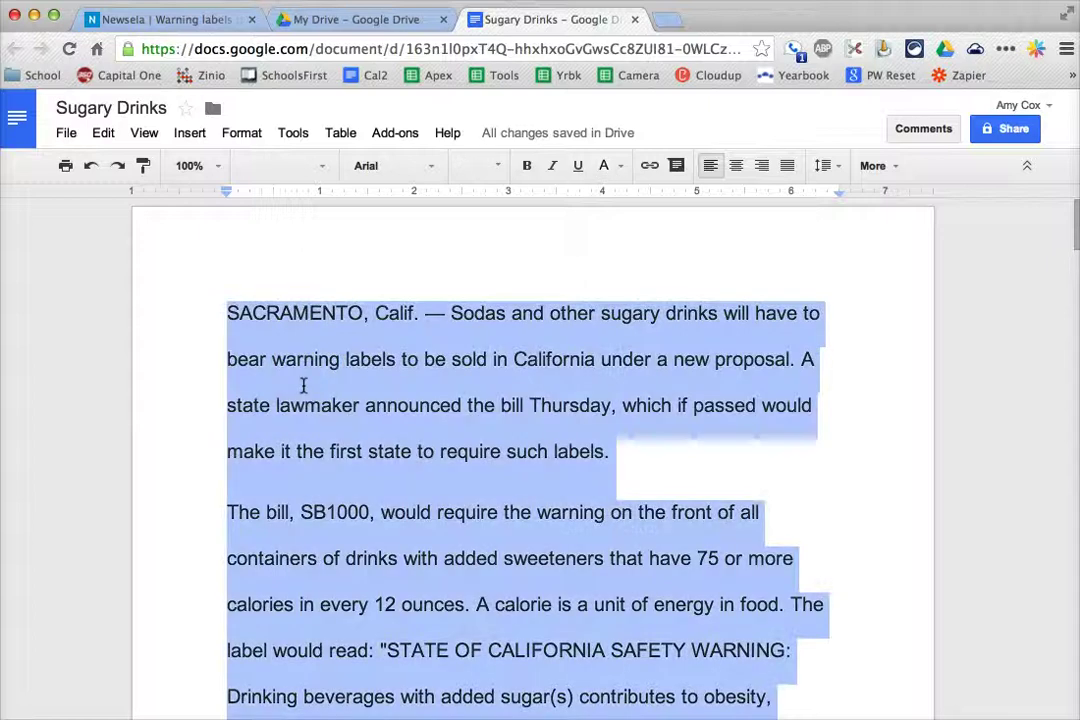
Step: Format all the text as 12-point Normal text with single line spacing
{"action": "left_click", "coordinate": [490, 165]}
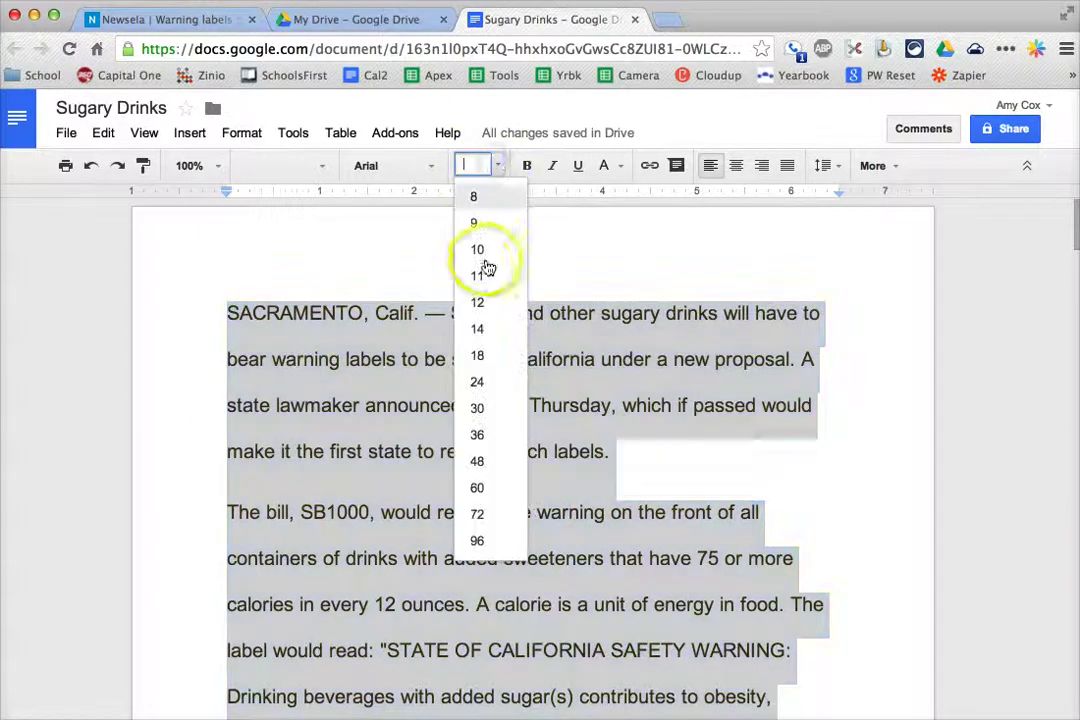
{"action": "left_click", "coordinate": [478, 301]}
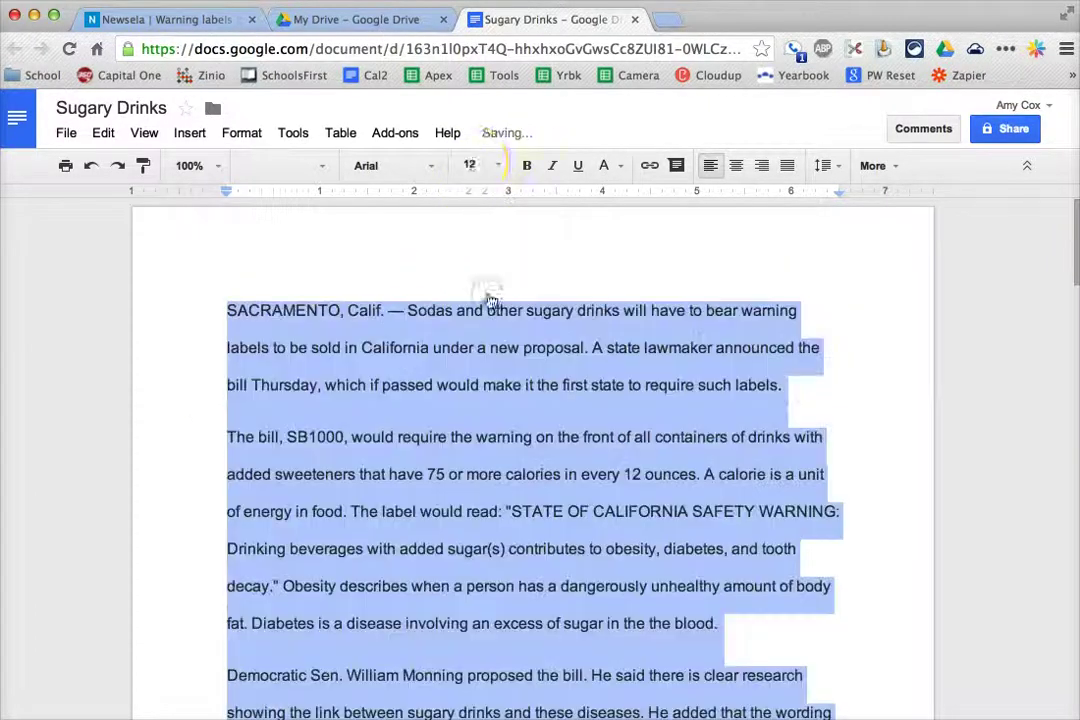
{"action": "left_click", "coordinate": [329, 163]}
{"action": "left_click", "coordinate": [313, 214]}
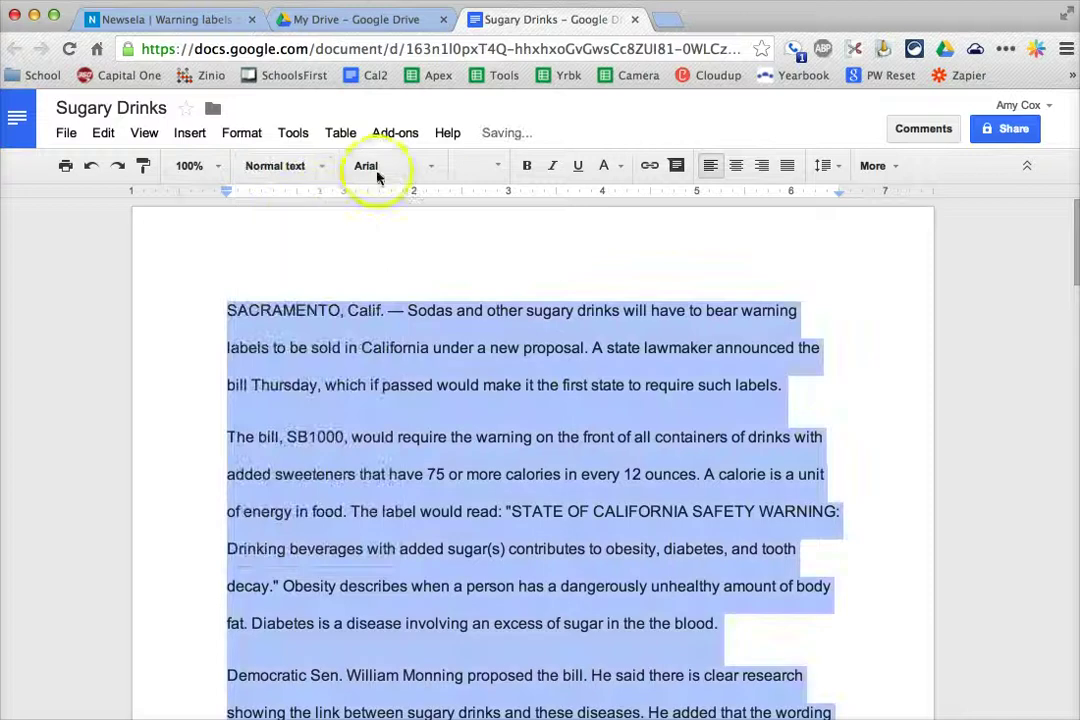
{"action": "left_click", "coordinate": [823, 165]}
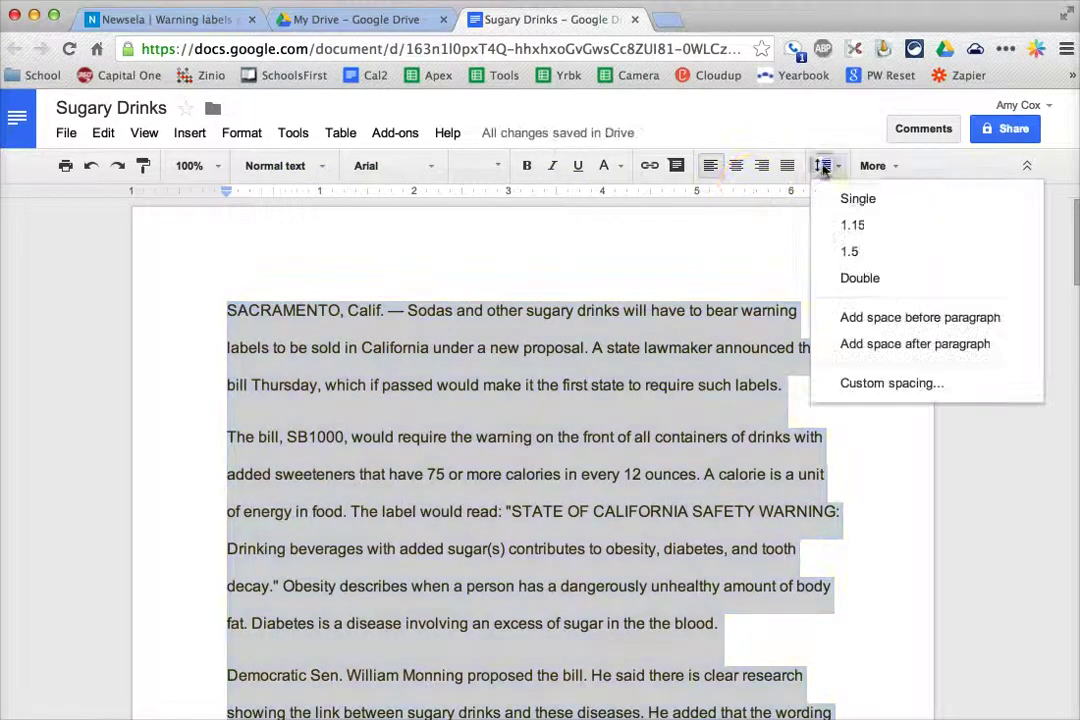
{"action": "left_click", "coordinate": [860, 199]}
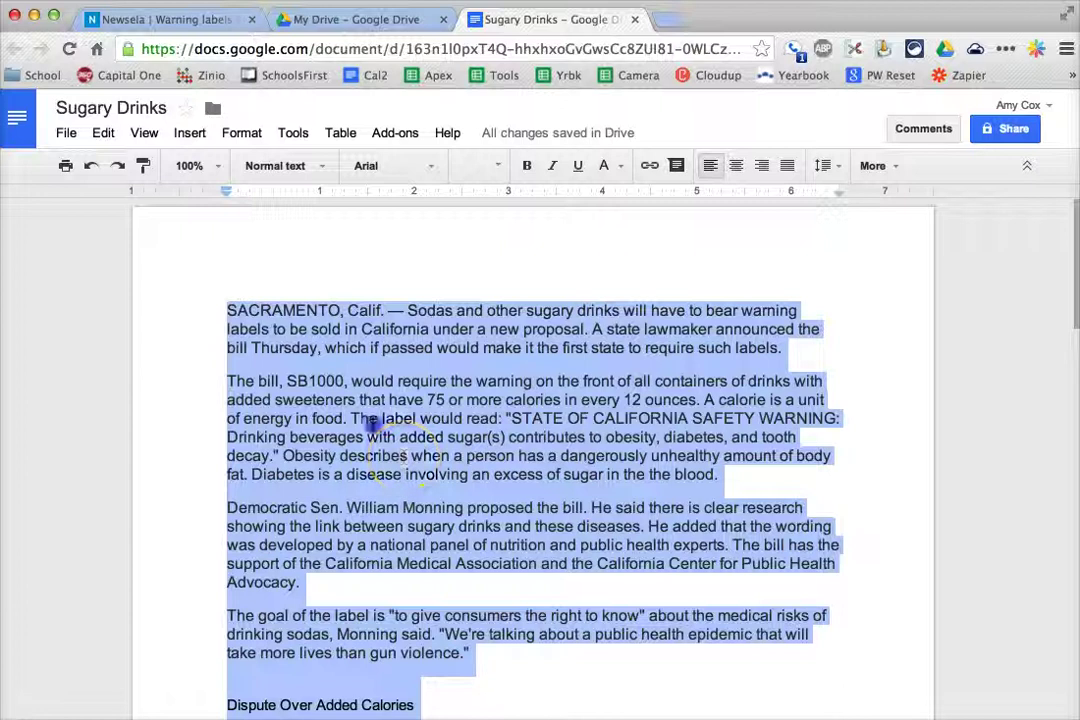
{"action": "left_click", "coordinate": [210, 281]}
{"action": "scroll", "coordinate": [215, 281], "scroll_direction": "down", "scroll_amount": 5}
{"action": "scroll", "coordinate": [215, 281], "scroll_direction": "up", "scroll_amount": 2}
{"action": "scroll", "coordinate": [215, 281], "scroll_direction": "up", "scroll_amount": 3}
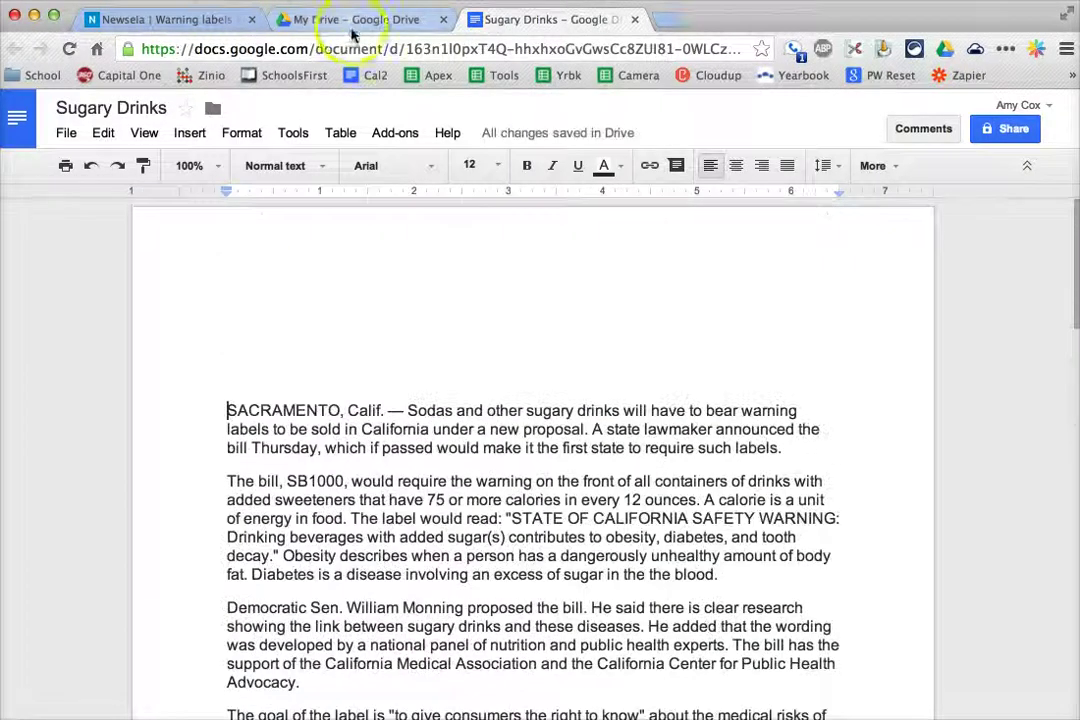
Step: Copy the article's headline, byline and date into Sugary Drinks above the body text
{"action": "left_click", "coordinate": [170, 20]}
{"action": "scroll", "coordinate": [400, 400], "scroll_direction": "up", "scroll_amount": 10}
{"action": "scroll", "coordinate": [478, 437], "scroll_direction": "up", "scroll_amount": 3}
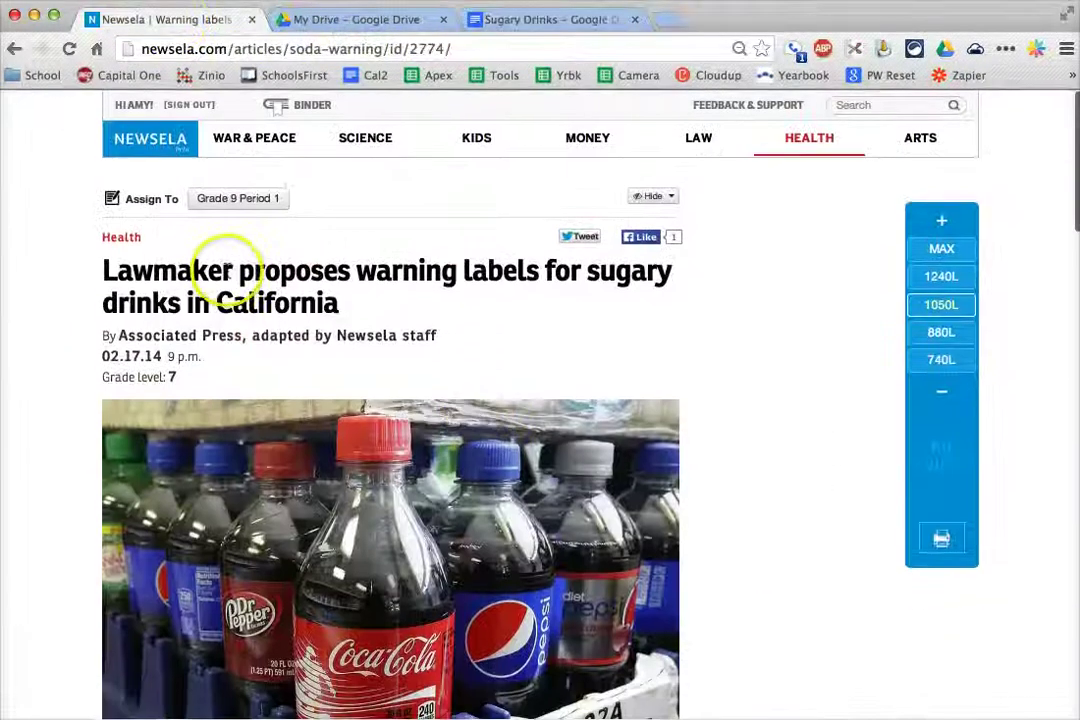
{"action": "left_click_drag", "start_coordinate": [103, 262], "coordinate": [237, 356]}
{"action": "key", "text": "ctrl+c"}
{"action": "scroll", "coordinate": [237, 356], "scroll_direction": "down", "scroll_amount": 5}
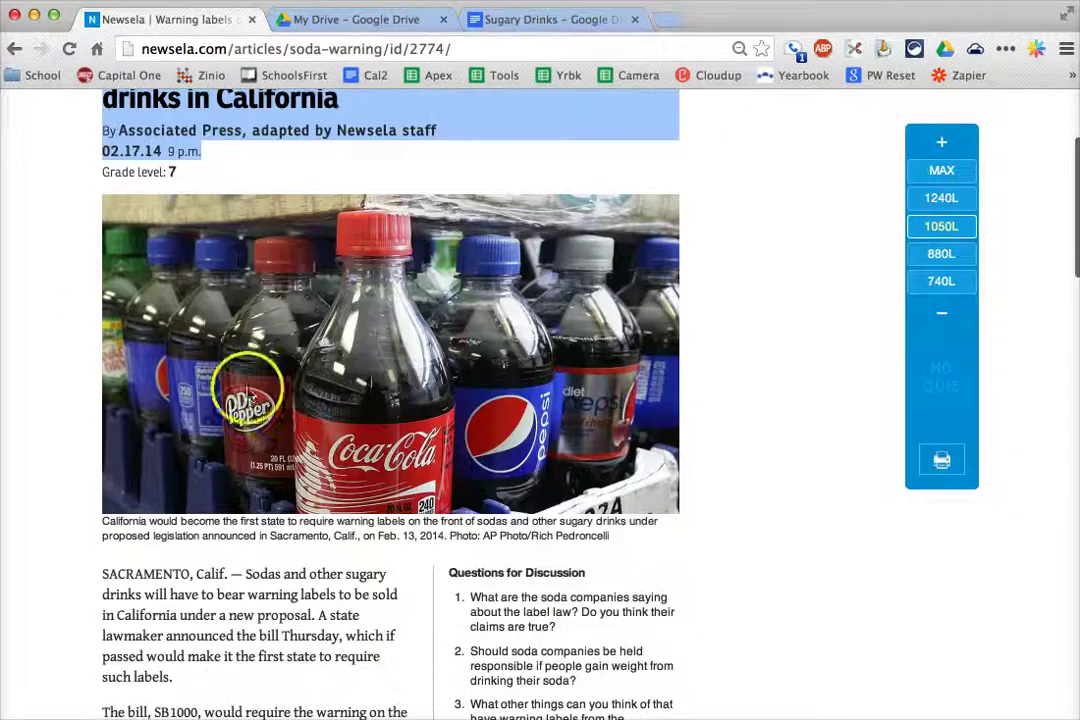
{"action": "left_click", "coordinate": [540, 20]}
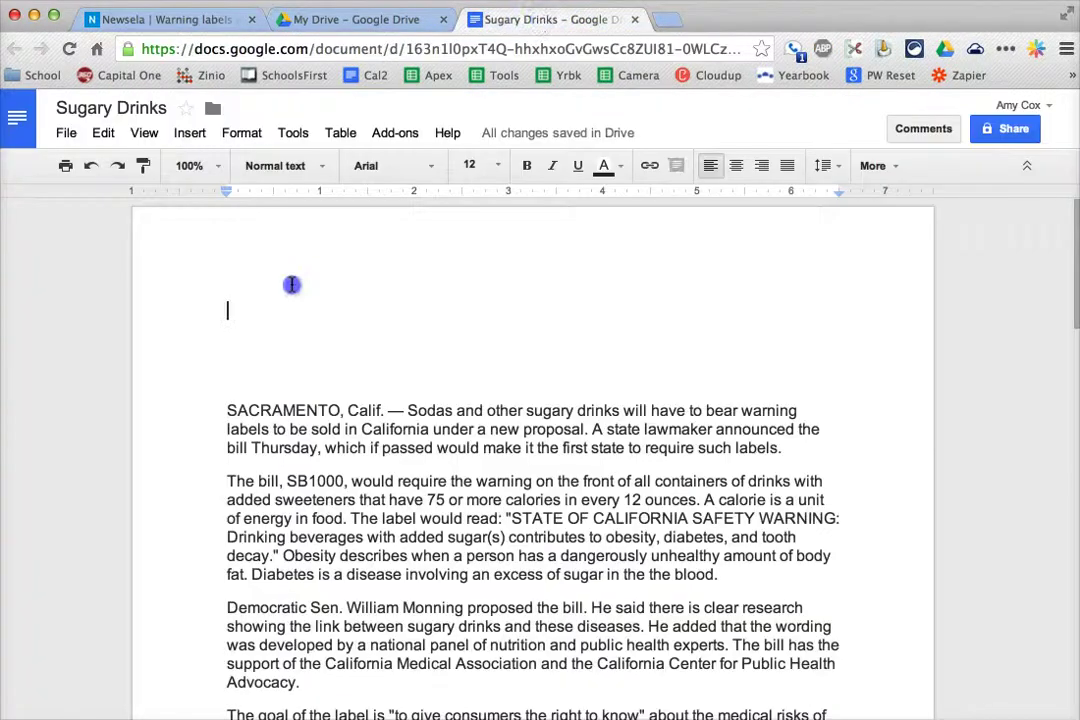
{"action": "key", "text": "ctrl+v"}
Step: Select the soda photo and its caption on Newsela for the document
{"action": "left_click", "coordinate": [160, 20]}
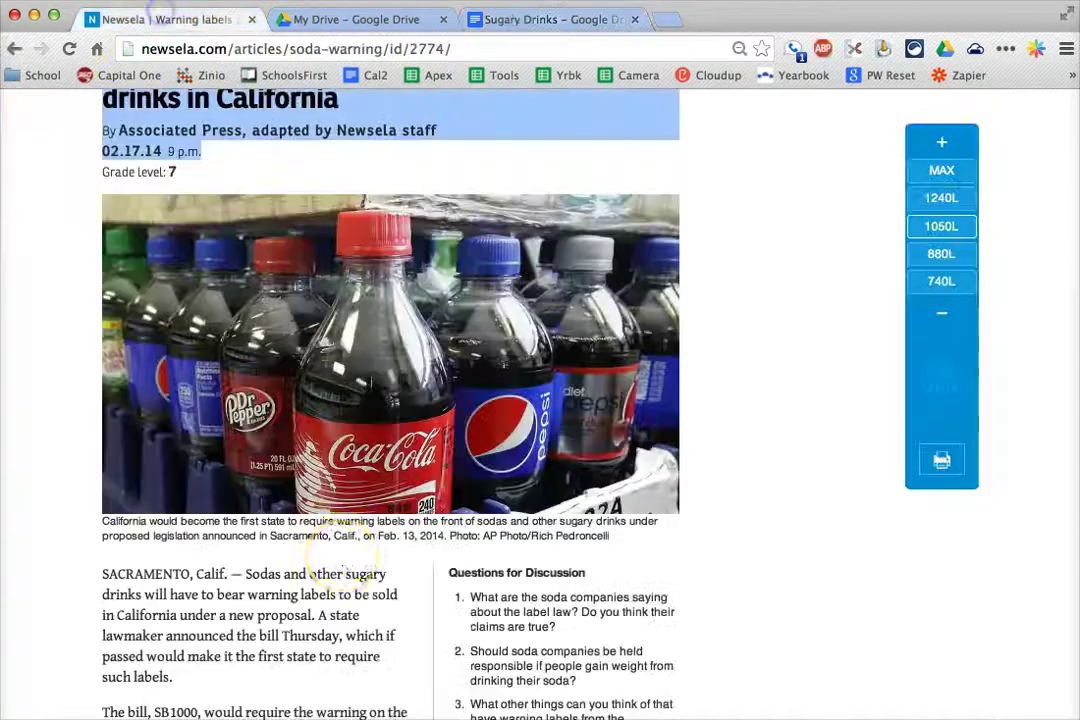
{"action": "left_click_drag", "start_coordinate": [335, 545], "coordinate": [332, 432]}
{"action": "key", "text": "ctrl+c"}
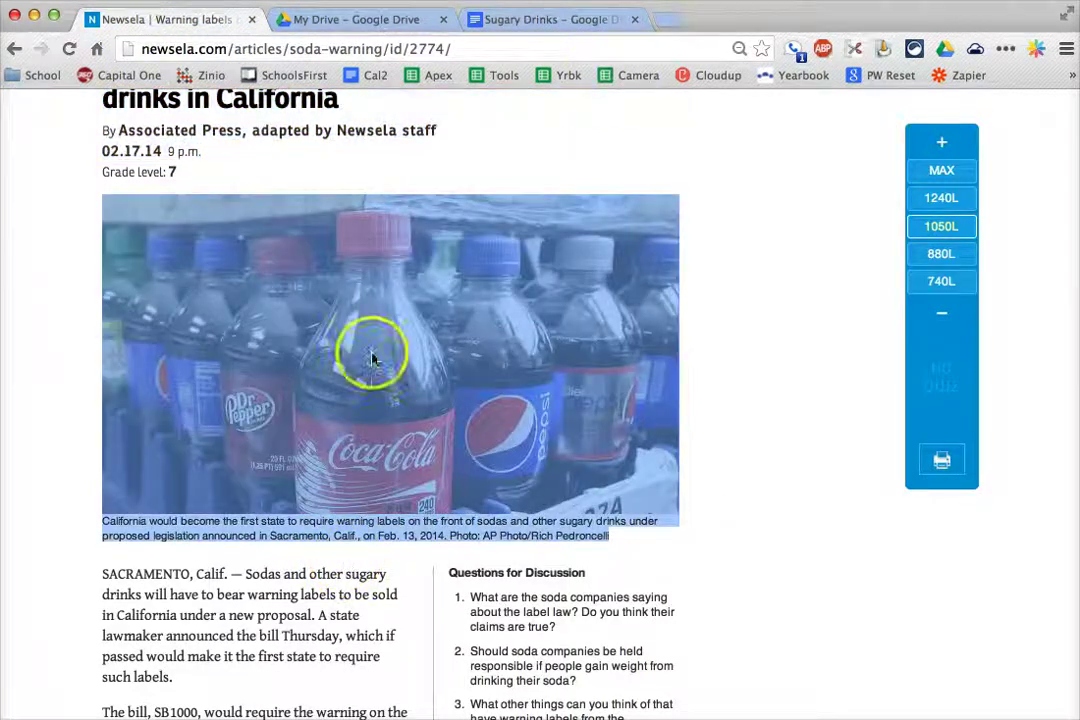
{"action": "left_click", "coordinate": [550, 20]}
Step: Paste the soda photo and caption below the date in Sugary Drinks
{"action": "key", "text": "ctrl+v"}
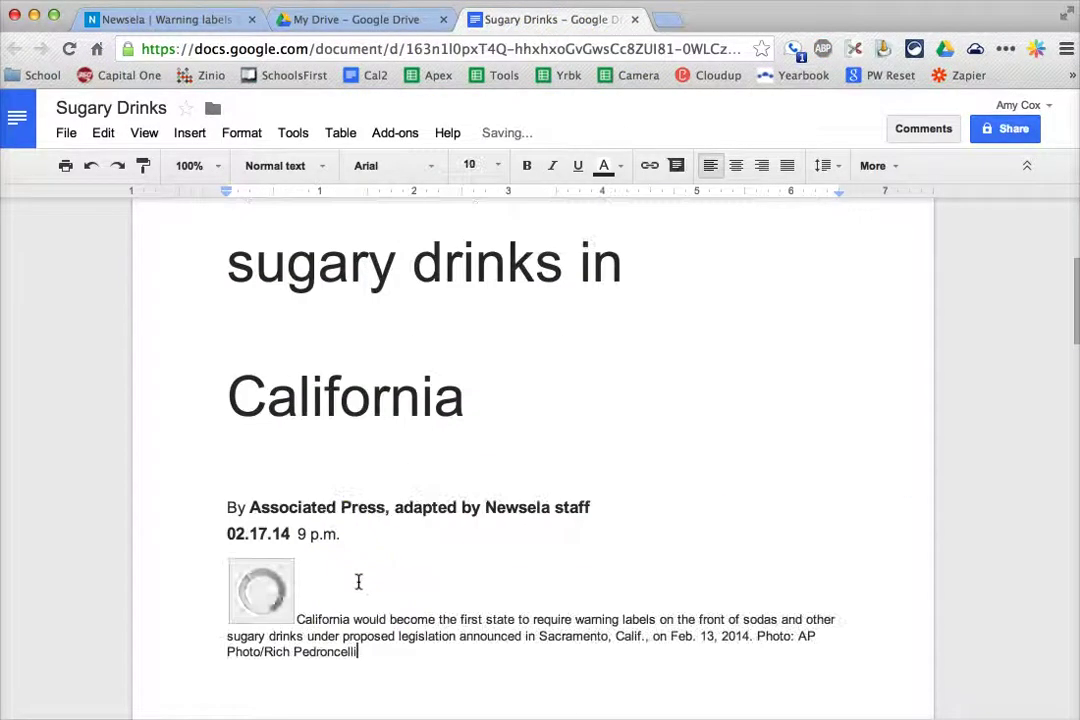
{"action": "left_click", "coordinate": [427, 583]}
{"action": "scroll", "coordinate": [427, 600], "scroll_direction": "up", "scroll_amount": 2}
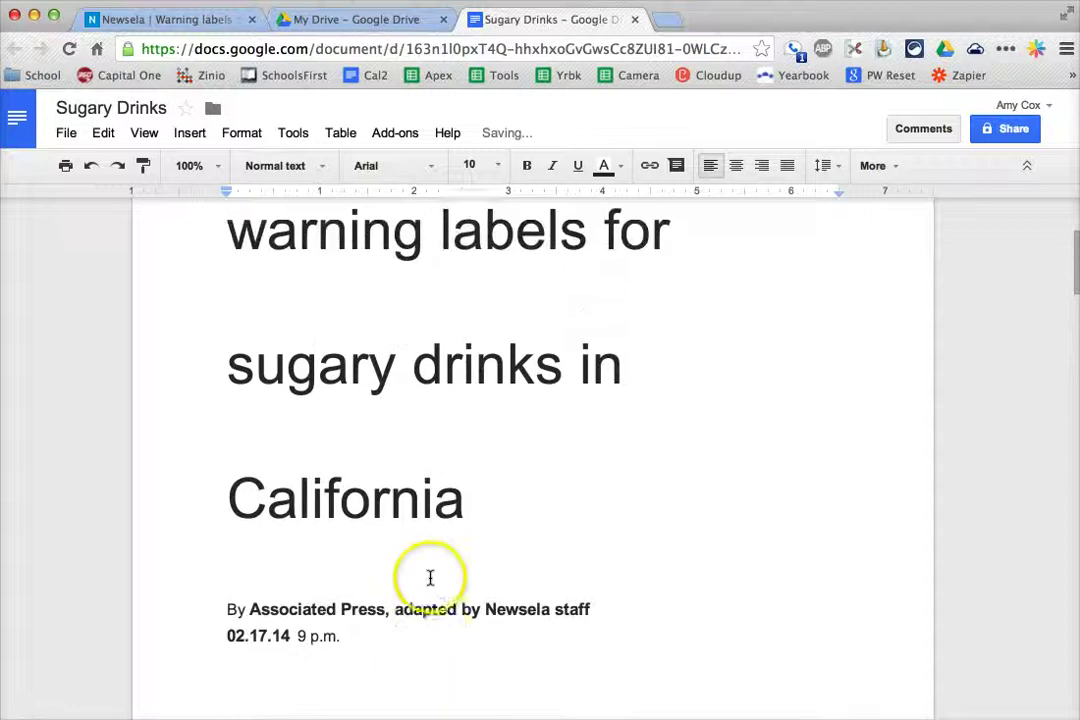
{"action": "key", "text": "ctrl+z"}
{"action": "left_click", "coordinate": [435, 546]}
{"action": "key", "text": "ctrl+v"}
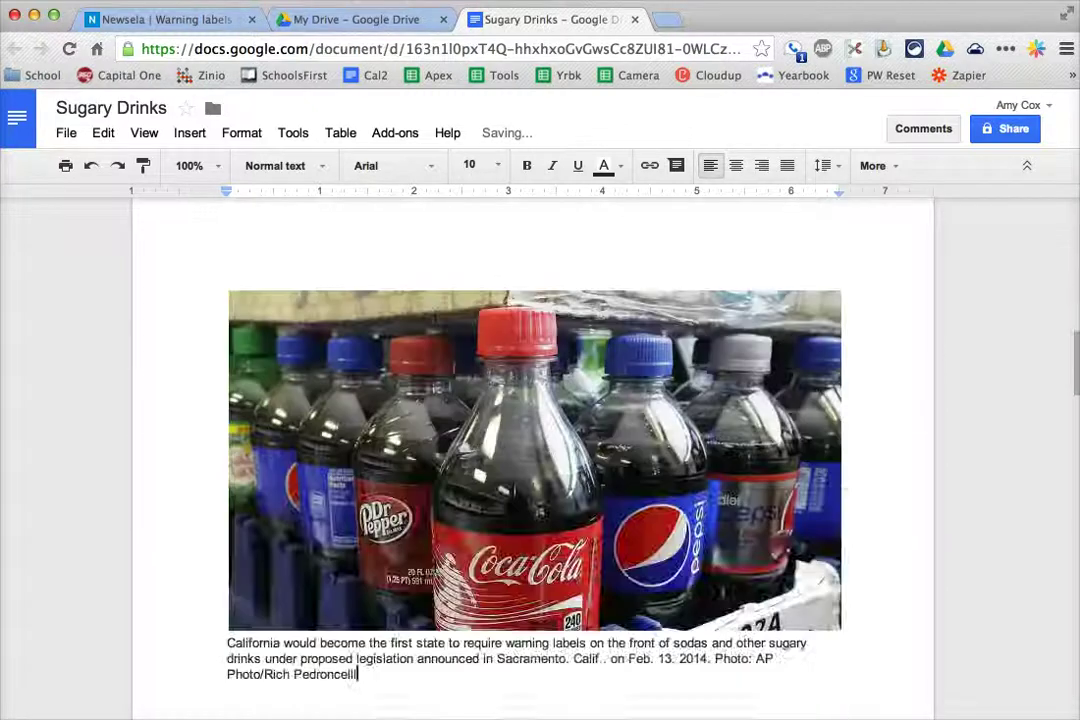
{"action": "scroll", "coordinate": [380, 450], "scroll_direction": "up", "scroll_amount": 10}
{"action": "left_click", "coordinate": [336, 360]}
{"action": "scroll", "coordinate": [336, 360], "scroll_direction": "down", "scroll_amount": 4}
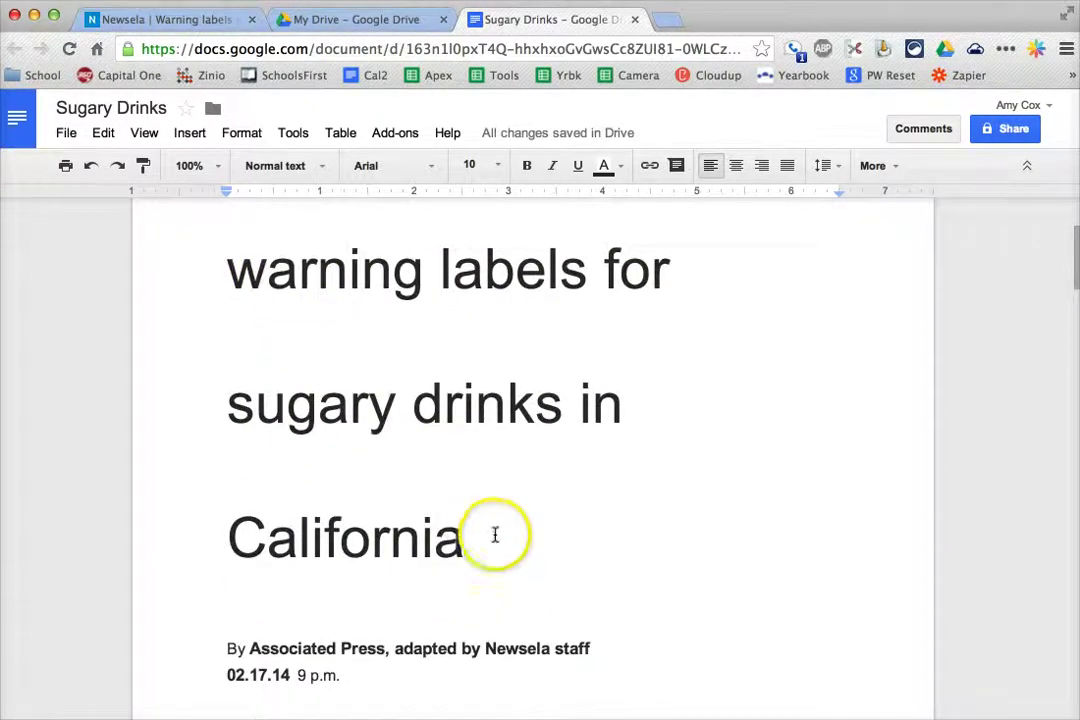
Step: Set the headline to 24 point with single line spacing
{"action": "left_click_drag", "start_coordinate": [494, 535], "coordinate": [256, 155]}
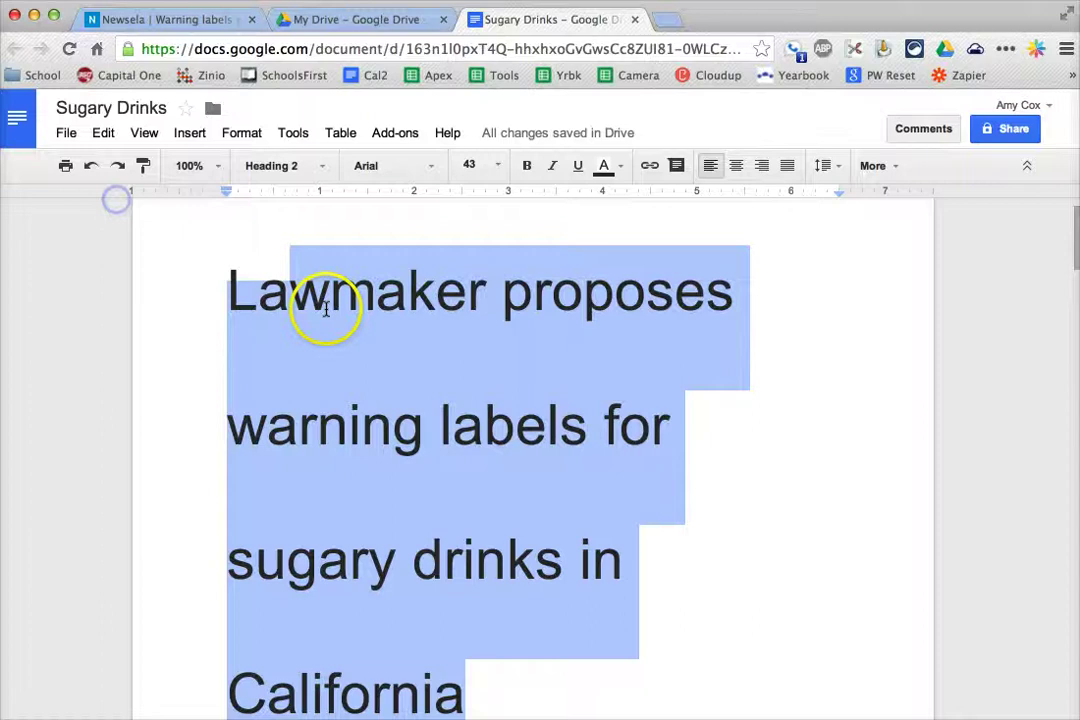
{"action": "left_click", "coordinate": [497, 166]}
{"action": "left_click", "coordinate": [503, 378]}
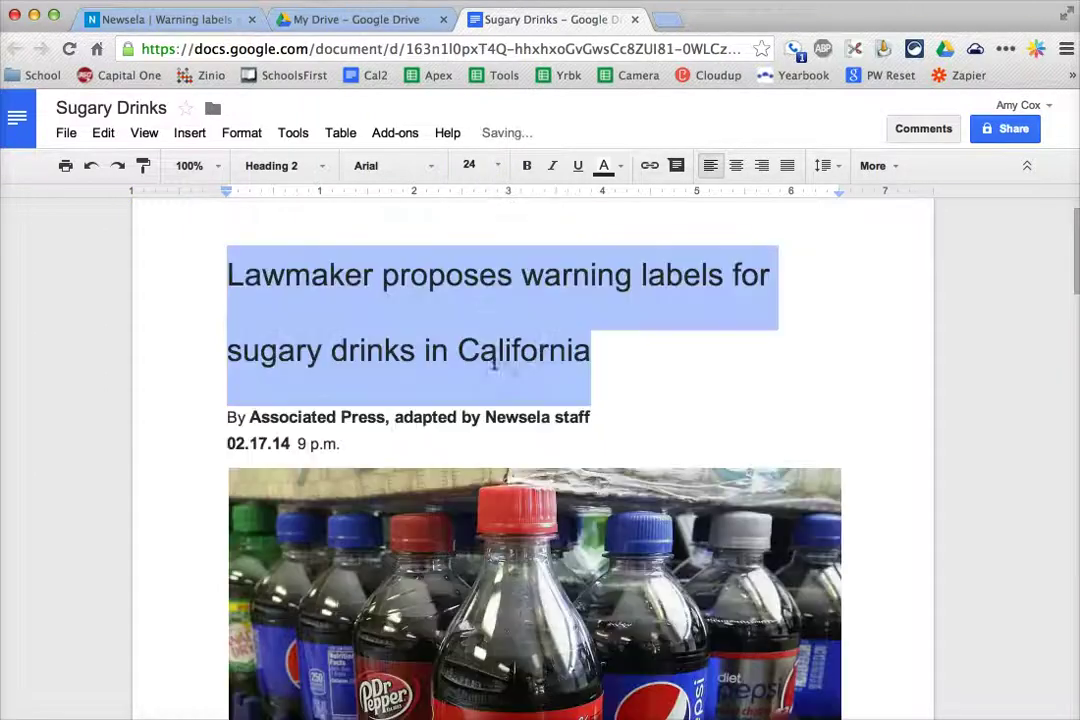
{"action": "left_click", "coordinate": [830, 166]}
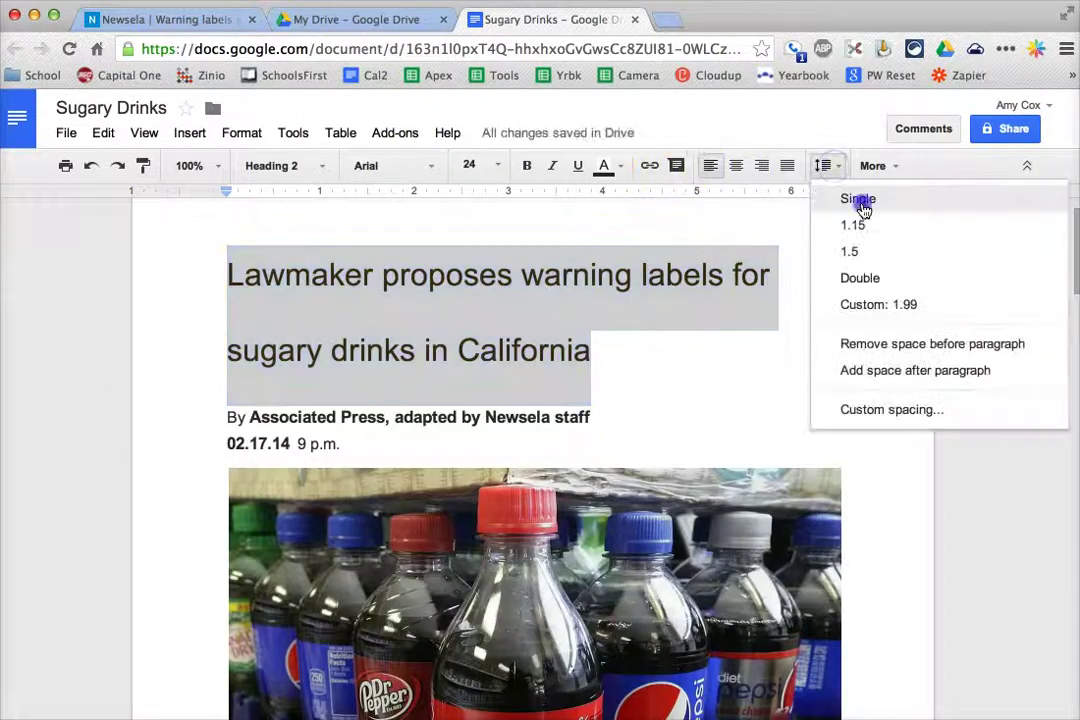
{"action": "left_click", "coordinate": [863, 207]}
{"action": "left_click", "coordinate": [836, 167]}
{"action": "left_click", "coordinate": [839, 166]}
Step: Join the date onto the byline, bold the headline and unbold the byline
{"action": "double_click", "coordinate": [432, 340]}
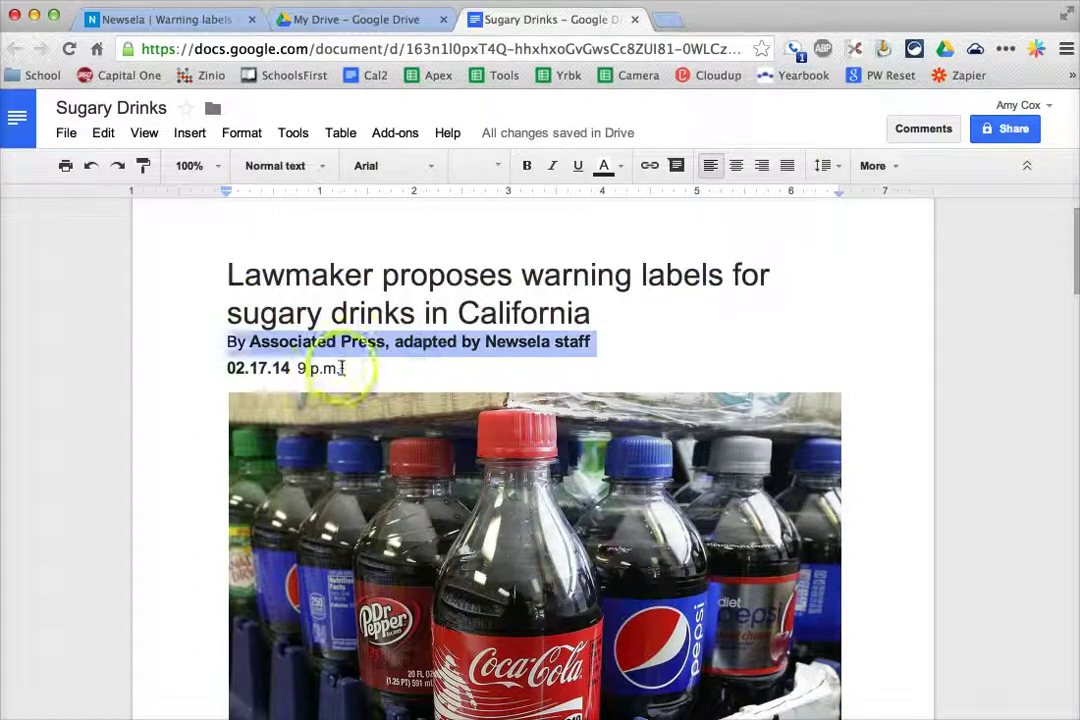
{"action": "left_click_drag", "start_coordinate": [345, 364], "coordinate": [233, 348]}
{"action": "left_click", "coordinate": [218, 366]}
{"action": "key", "text": "BackSpace"}
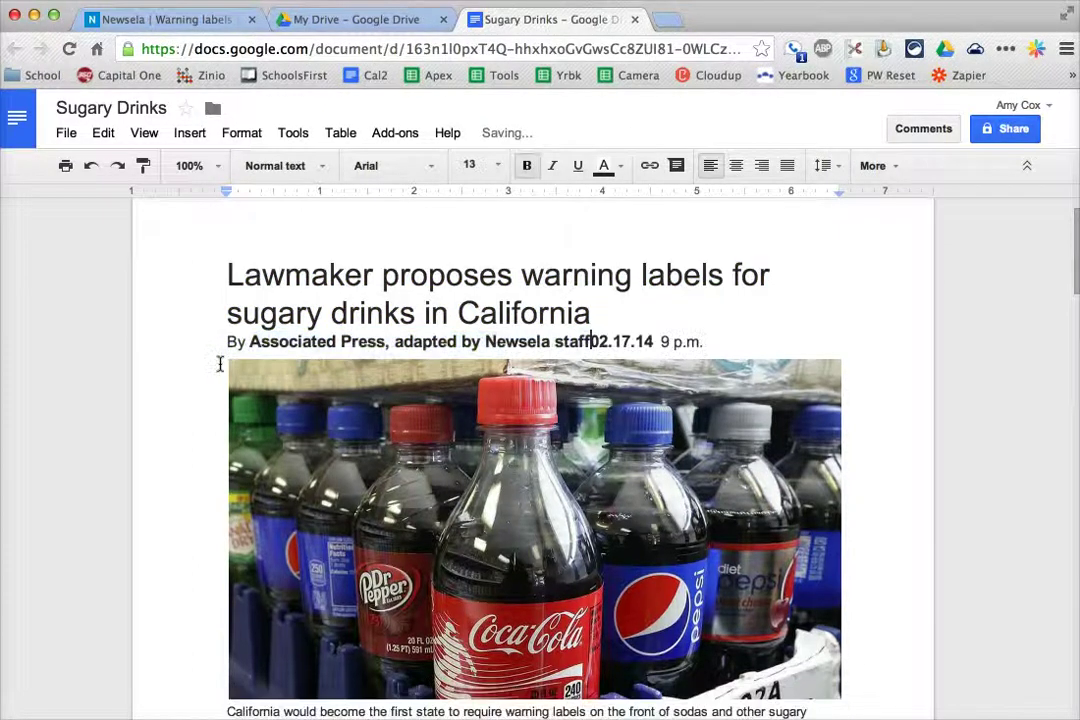
{"action": "triple_click", "coordinate": [428, 300]}
{"action": "key", "text": "ctrl+b"}
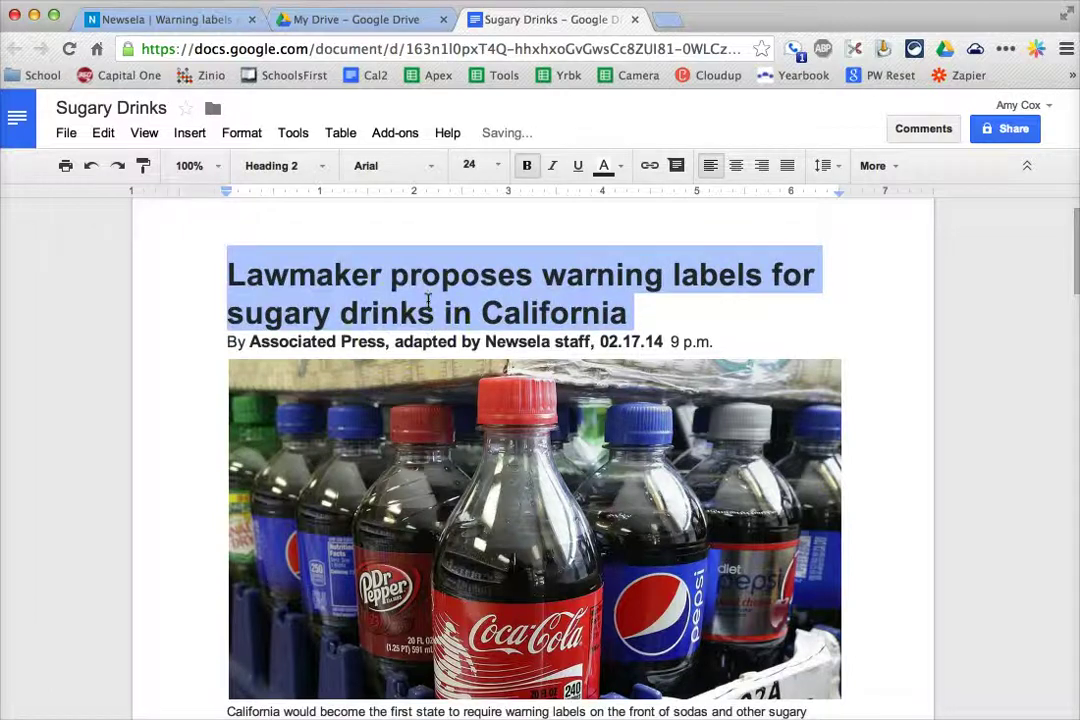
{"action": "triple_click", "coordinate": [430, 342]}
{"action": "key", "text": "ctrl+b"}
Step: Tidy the blank lines below the byline and before SACRAMENTO
{"action": "left_click", "coordinate": [843, 356]}
{"action": "scroll", "coordinate": [615, 415], "scroll_direction": "down", "scroll_amount": 2}
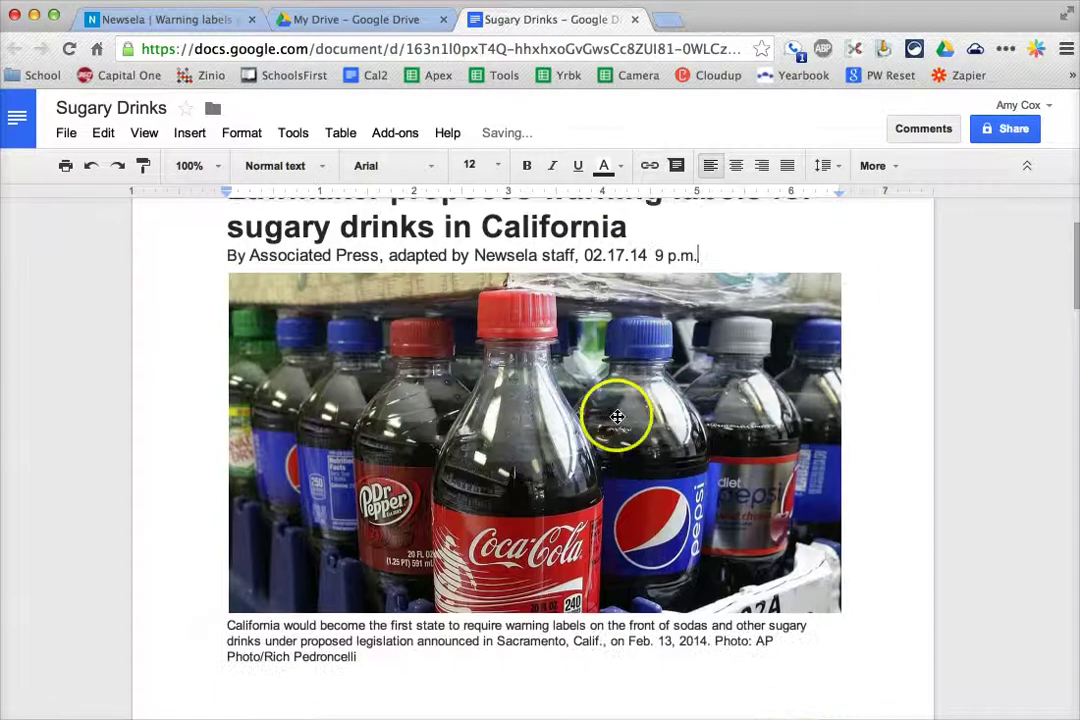
{"action": "key", "text": "Return"}
{"action": "scroll", "coordinate": [372, 497], "scroll_direction": "down", "scroll_amount": 5}
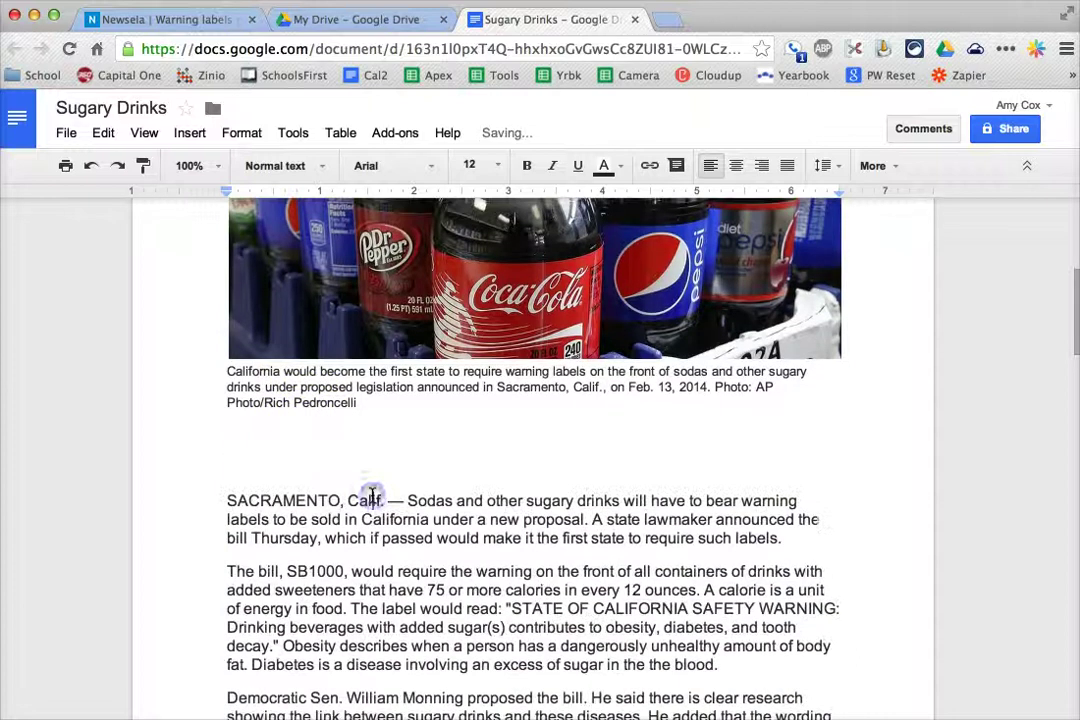
{"action": "key", "text": "BackSpace"}
{"action": "key", "text": "BackSpace"}
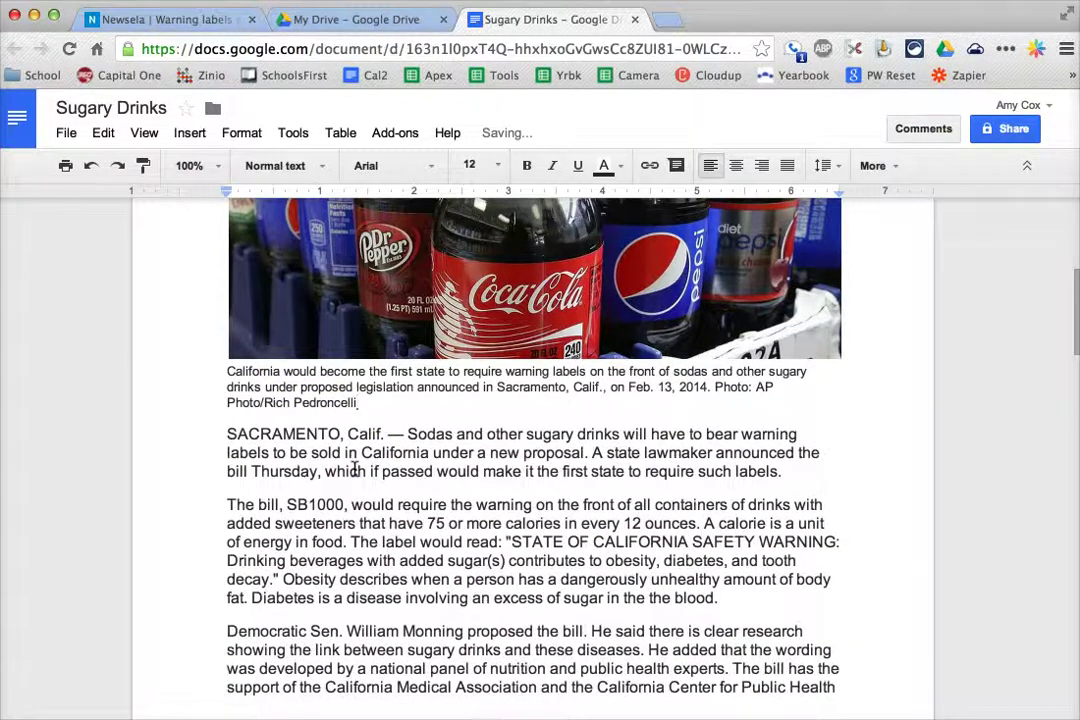
{"action": "key", "text": "Return"}
{"action": "scroll", "coordinate": [357, 470], "scroll_direction": "up", "scroll_amount": 10}
{"action": "left_click", "coordinate": [383, 330]}
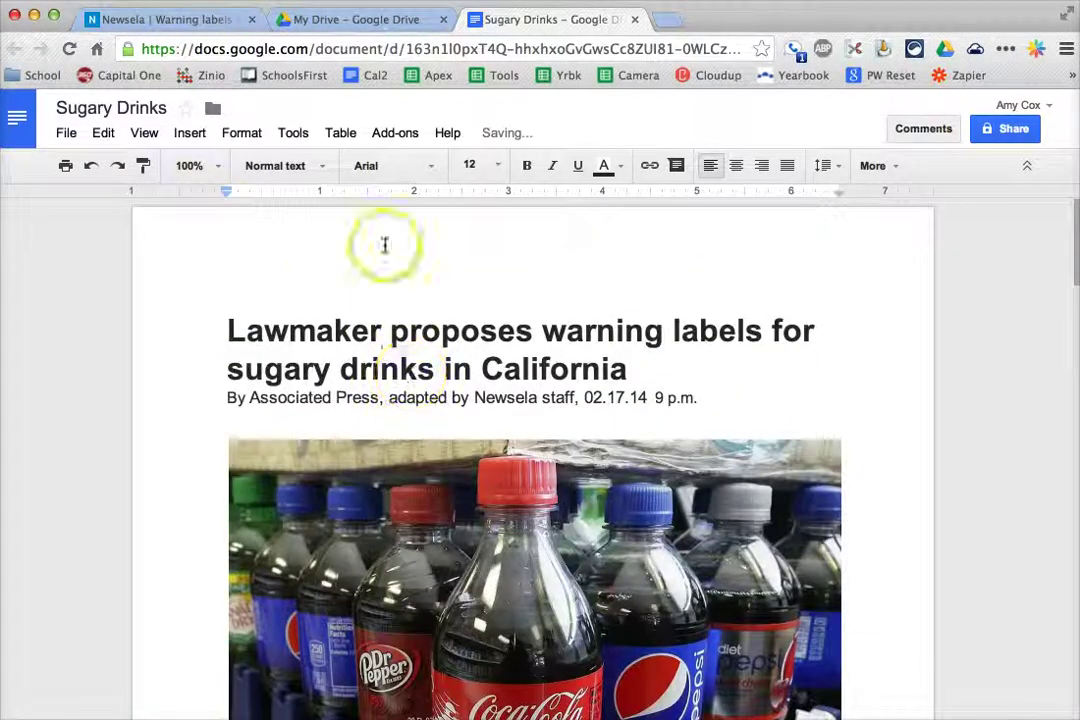
{"action": "scroll", "coordinate": [305, 270], "scroll_direction": "down", "scroll_amount": 10}
{"action": "scroll", "coordinate": [303, 270], "scroll_direction": "up", "scroll_amount": 10}
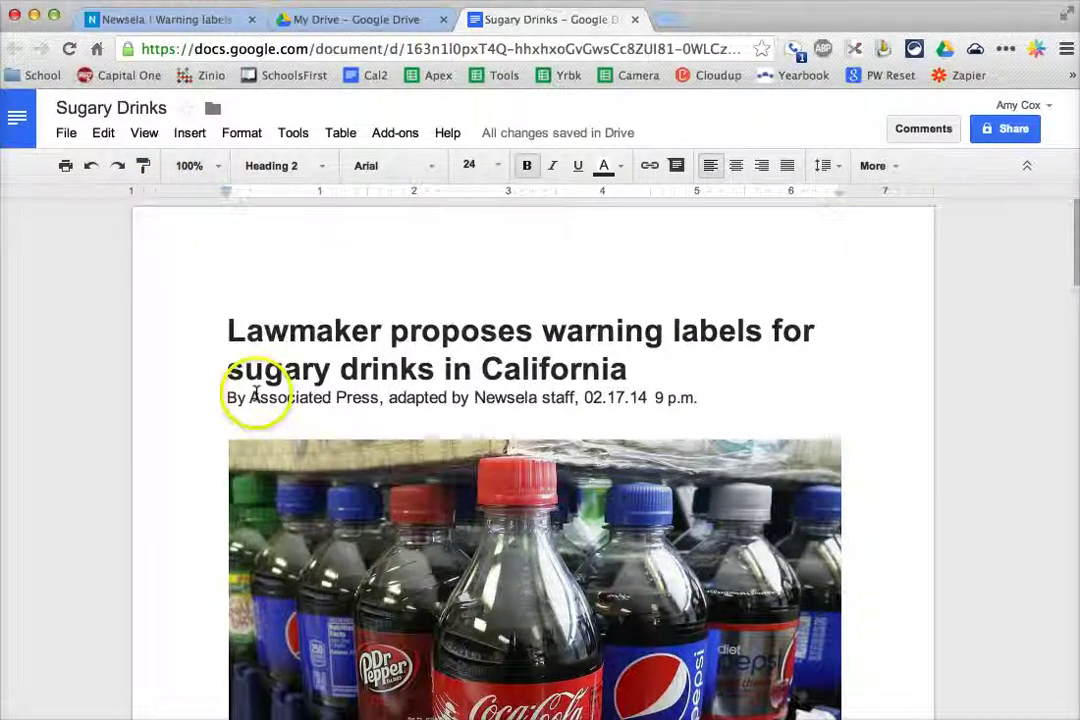
{"action": "scroll", "coordinate": [256, 386], "scroll_direction": "down", "scroll_amount": 5}
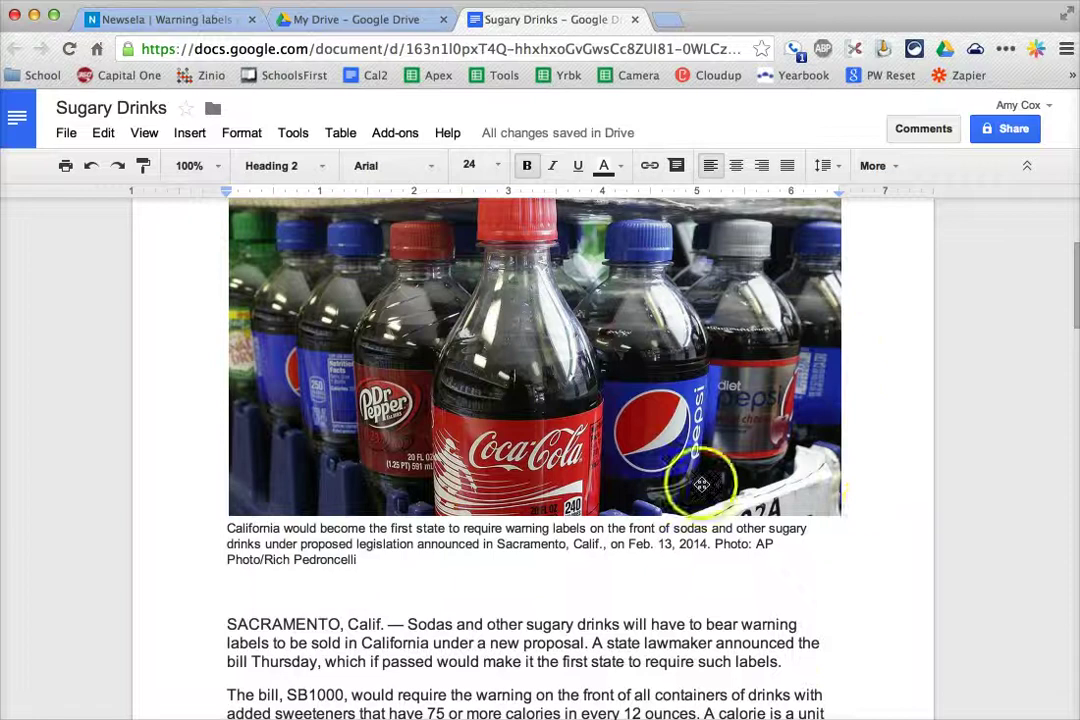
{"action": "scroll", "coordinate": [701, 484], "scroll_direction": "down", "scroll_amount": 20}
{"action": "scroll", "coordinate": [701, 484], "scroll_direction": "down", "scroll_amount": 5}
{"action": "scroll", "coordinate": [701, 484], "scroll_direction": "up", "scroll_amount": 15}
{"action": "scroll", "coordinate": [699, 472], "scroll_direction": "up", "scroll_amount": 5}
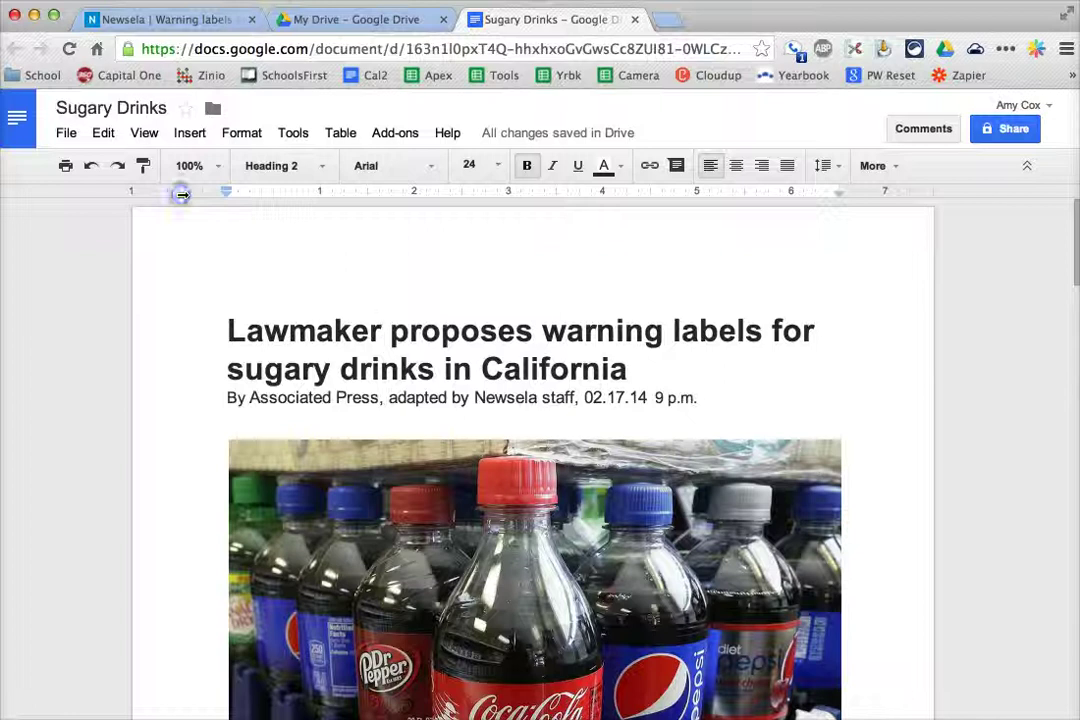
{"action": "left_click", "coordinate": [72, 108]}
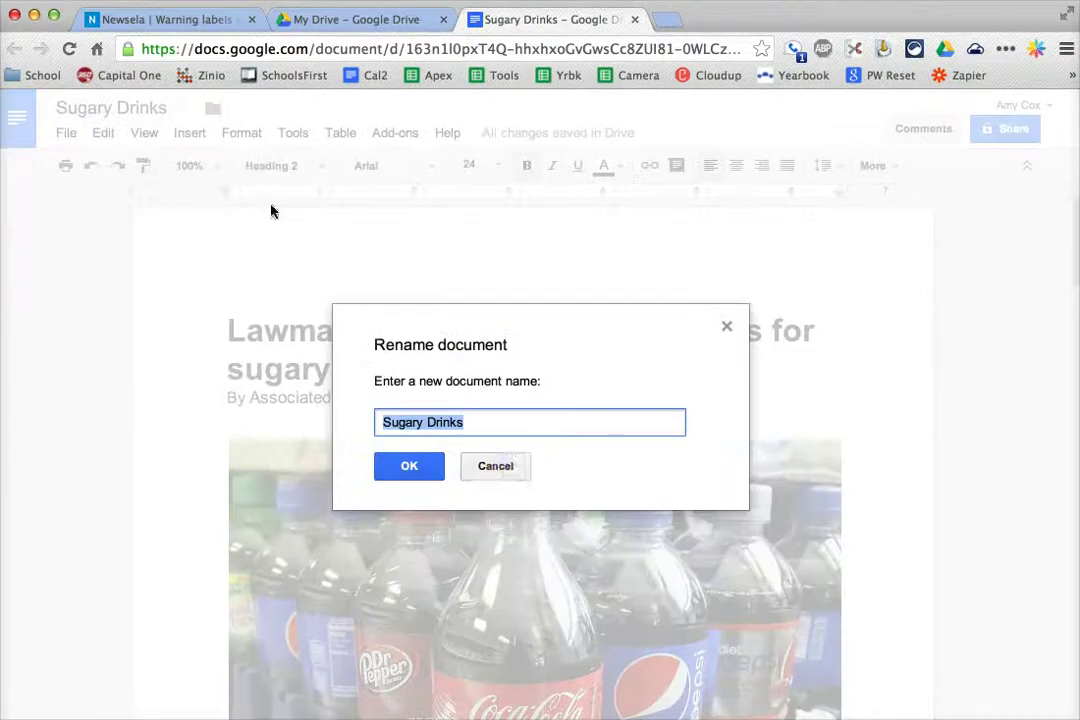
{"action": "left_click", "coordinate": [507, 466]}
{"action": "left_click", "coordinate": [66, 133]}
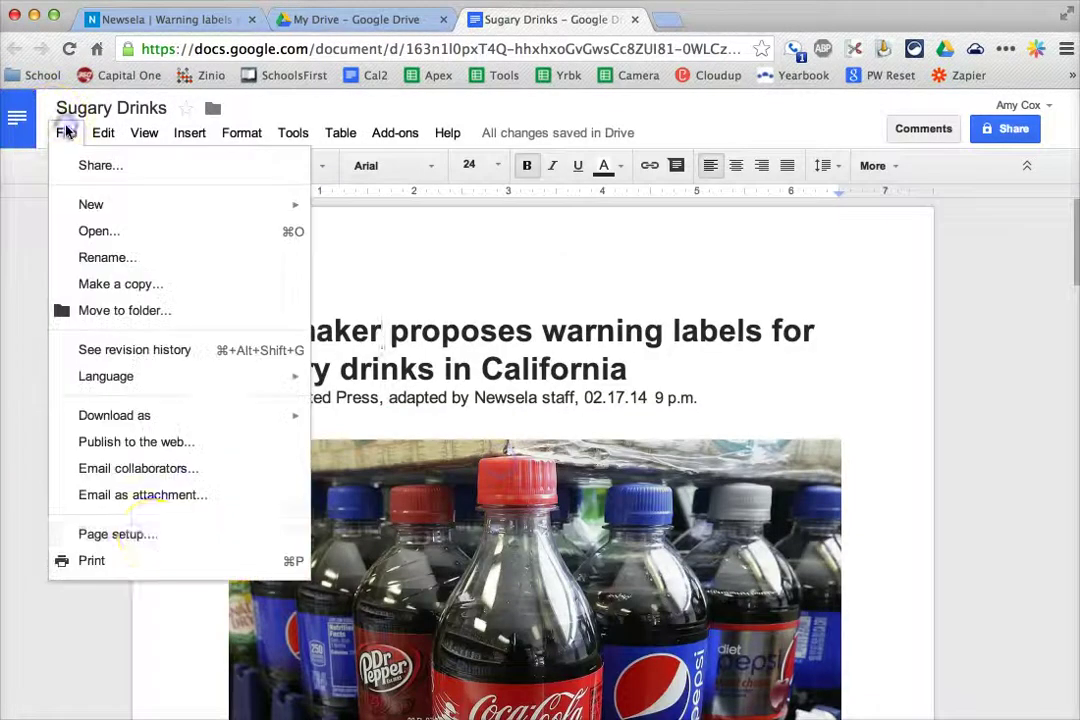
{"action": "left_click", "coordinate": [155, 540]}
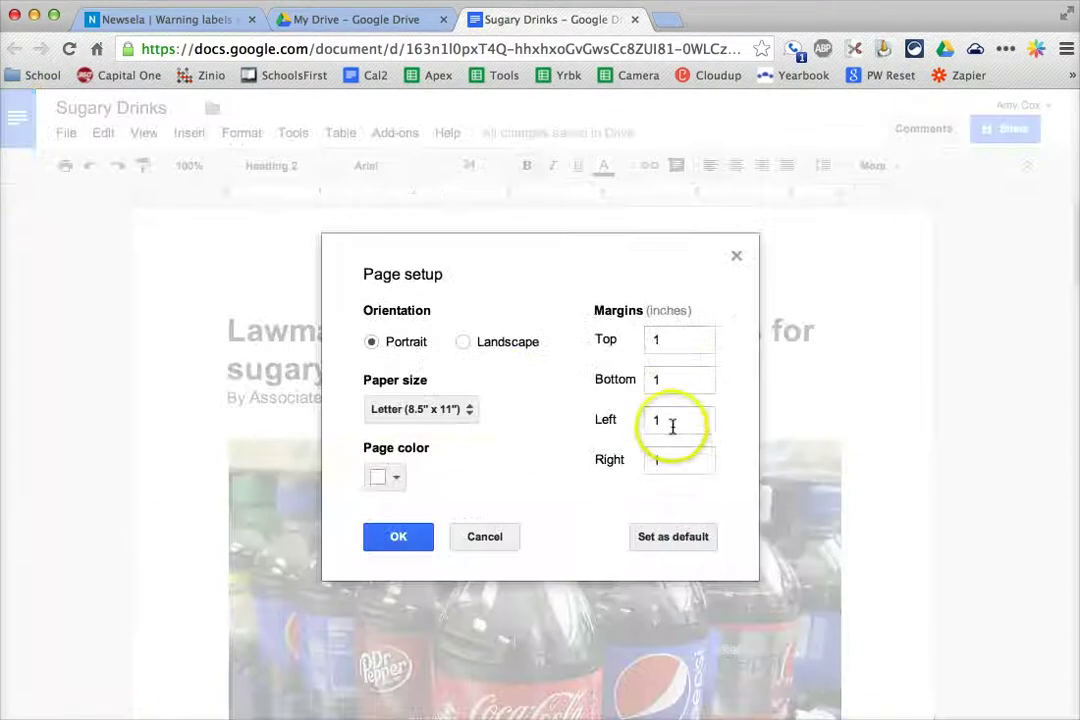
{"action": "left_click", "coordinate": [500, 546]}
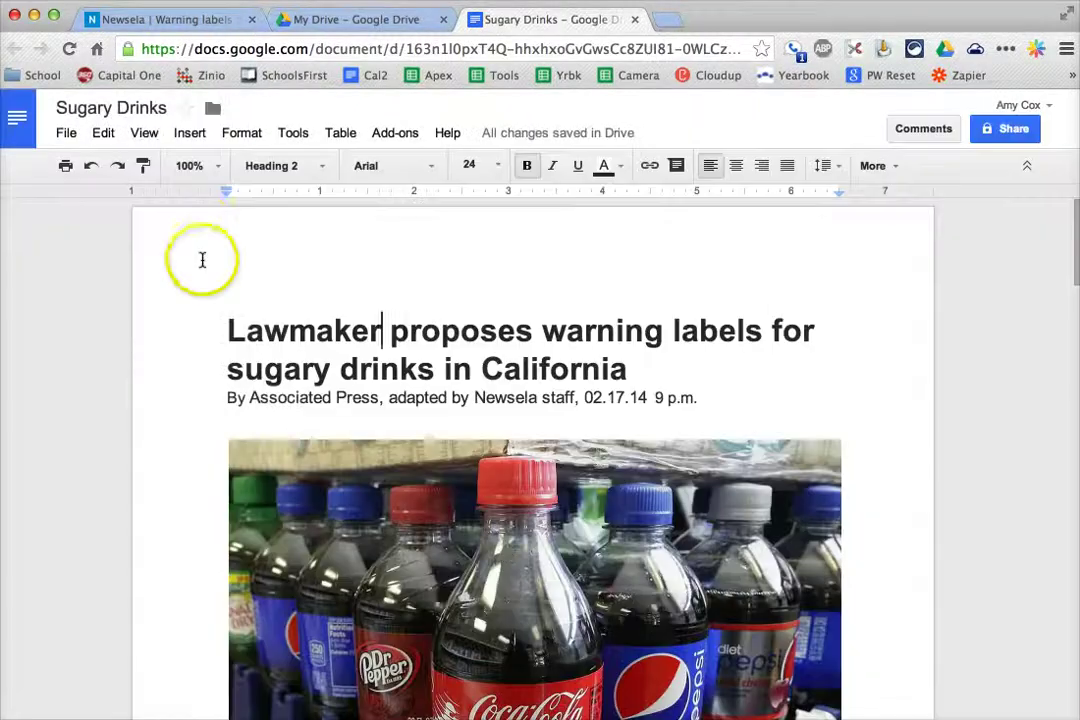
{"action": "scroll", "coordinate": [250, 478], "scroll_direction": "down", "scroll_amount": 5}
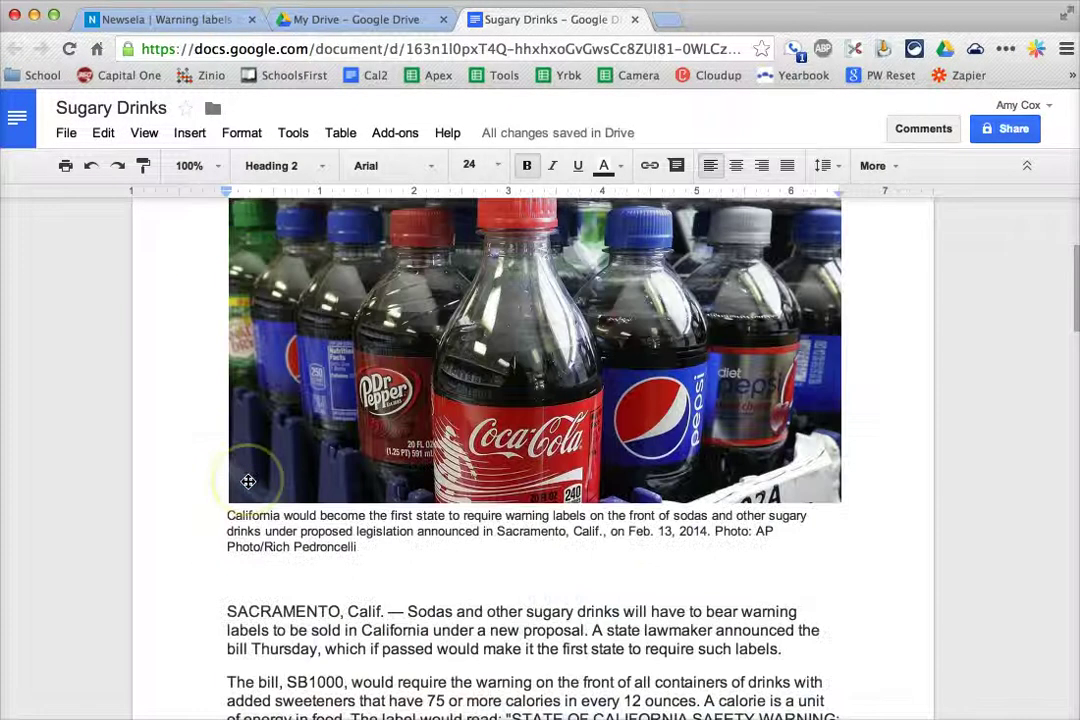
{"action": "left_click", "coordinate": [424, 571]}
{"action": "scroll", "coordinate": [424, 571], "scroll_direction": "down", "scroll_amount": 1}
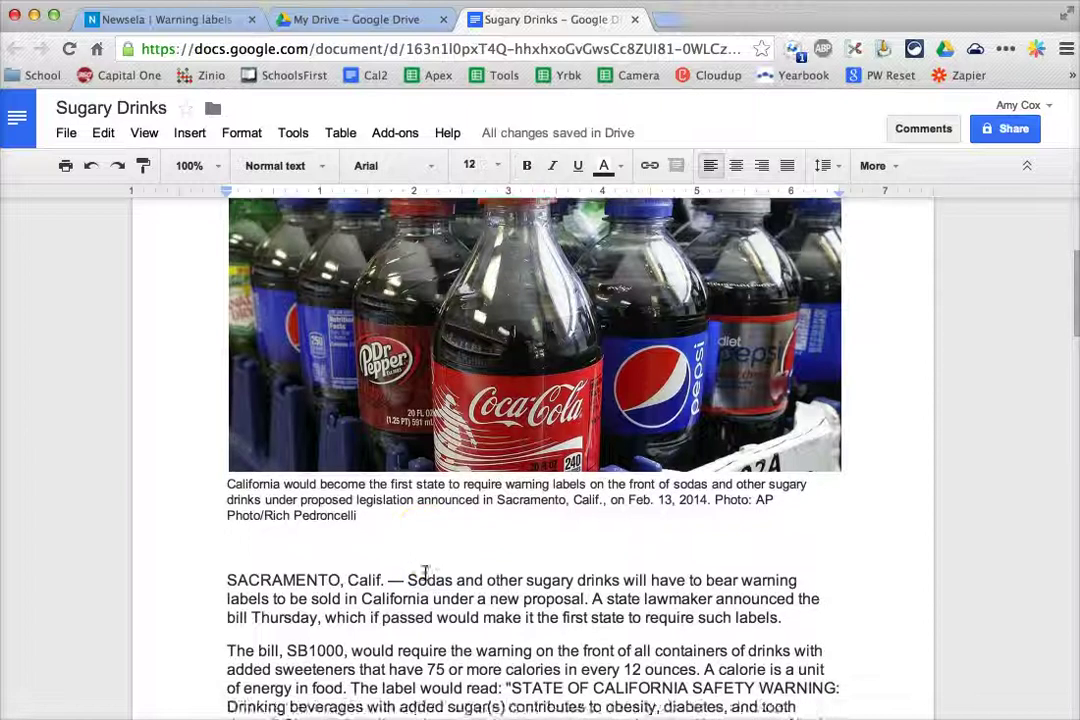
{"action": "scroll", "coordinate": [424, 571], "scroll_direction": "up", "scroll_amount": 6}
{"action": "scroll", "coordinate": [441, 385], "scroll_direction": "down", "scroll_amount": 20}
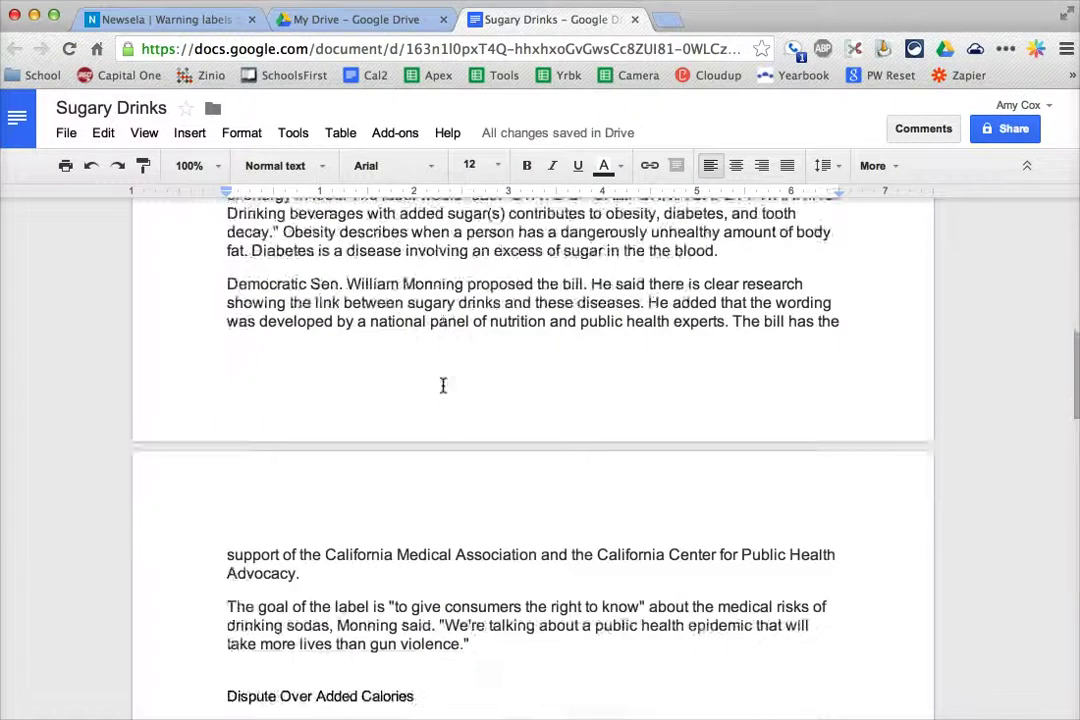
{"action": "scroll", "coordinate": [443, 385], "scroll_direction": "down", "scroll_amount": 6}
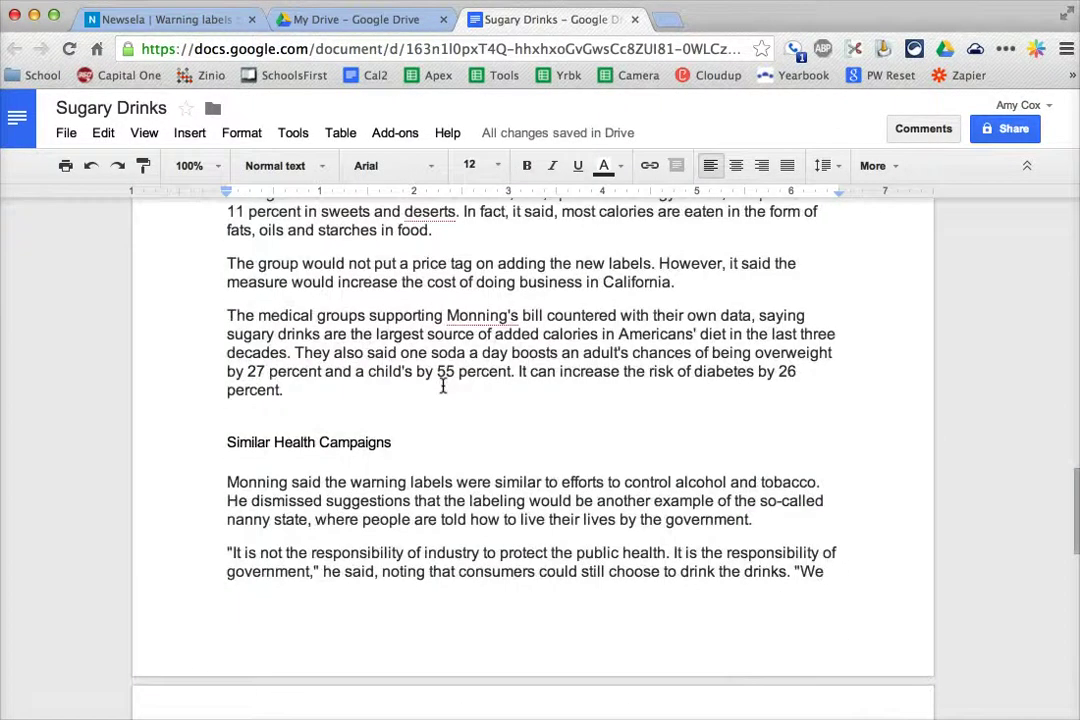
{"action": "scroll", "coordinate": [443, 387], "scroll_direction": "down", "scroll_amount": 8}
{"action": "scroll", "coordinate": [443, 387], "scroll_direction": "up", "scroll_amount": 20}
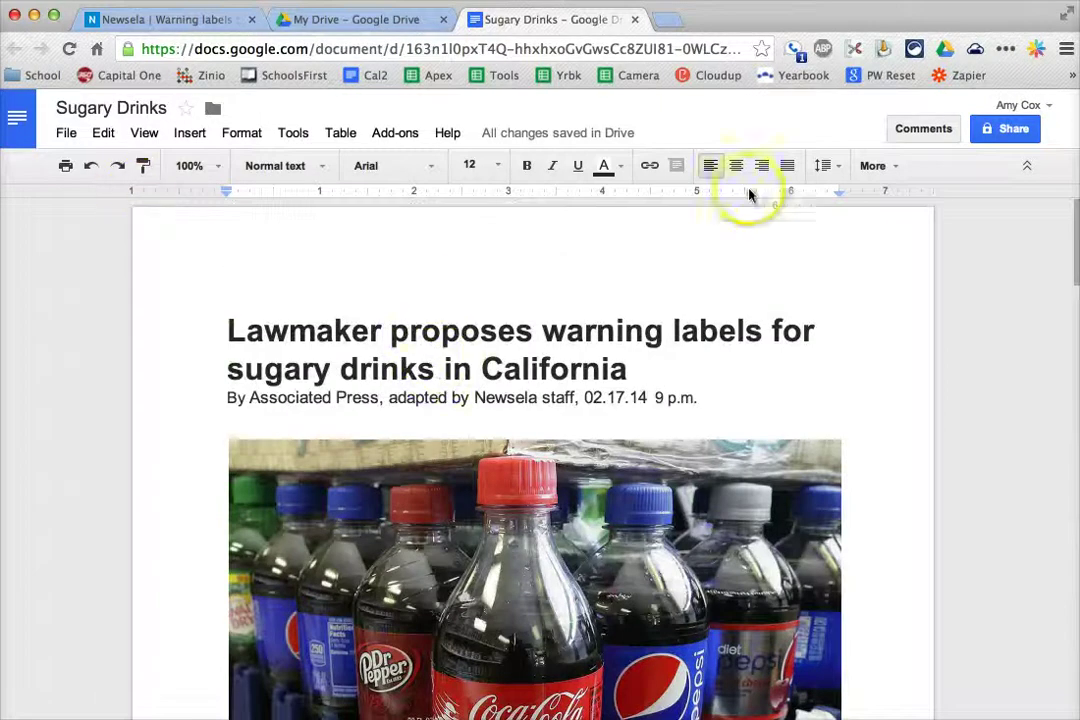
Step: Share Sugary Drinks so anyone with the link can view it
{"action": "left_click", "coordinate": [1010, 131]}
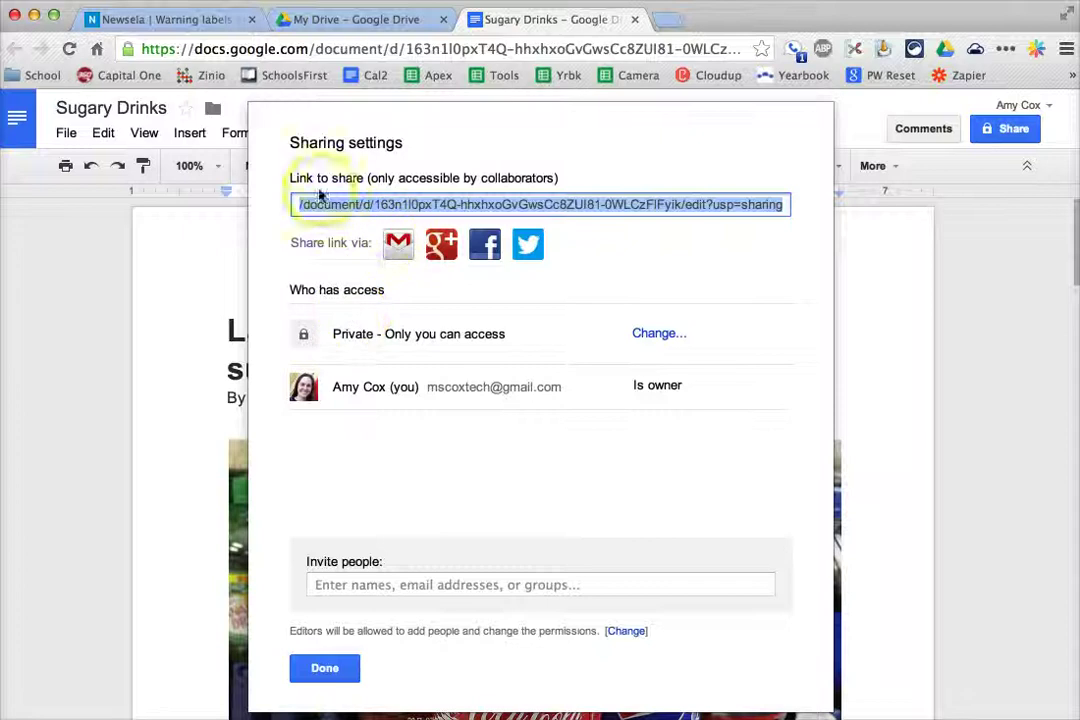
{"action": "triple_click", "coordinate": [377, 336]}
{"action": "left_click", "coordinate": [377, 336]}
{"action": "left_click", "coordinate": [651, 333]}
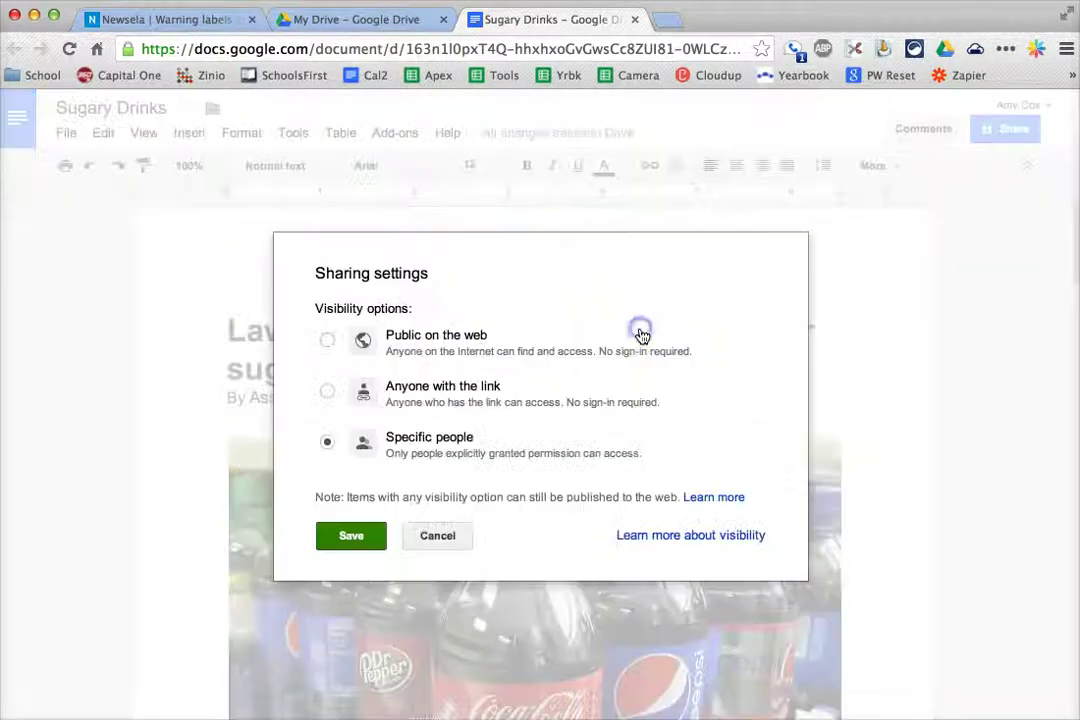
{"action": "left_click", "coordinate": [455, 400]}
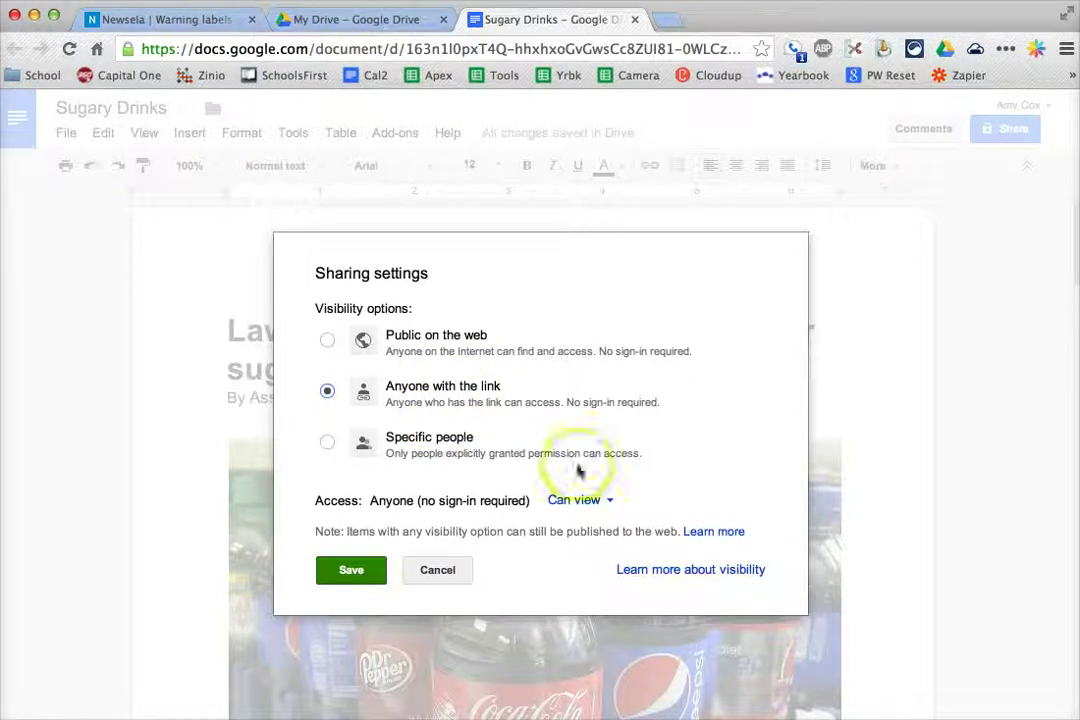
{"action": "left_click", "coordinate": [586, 500]}
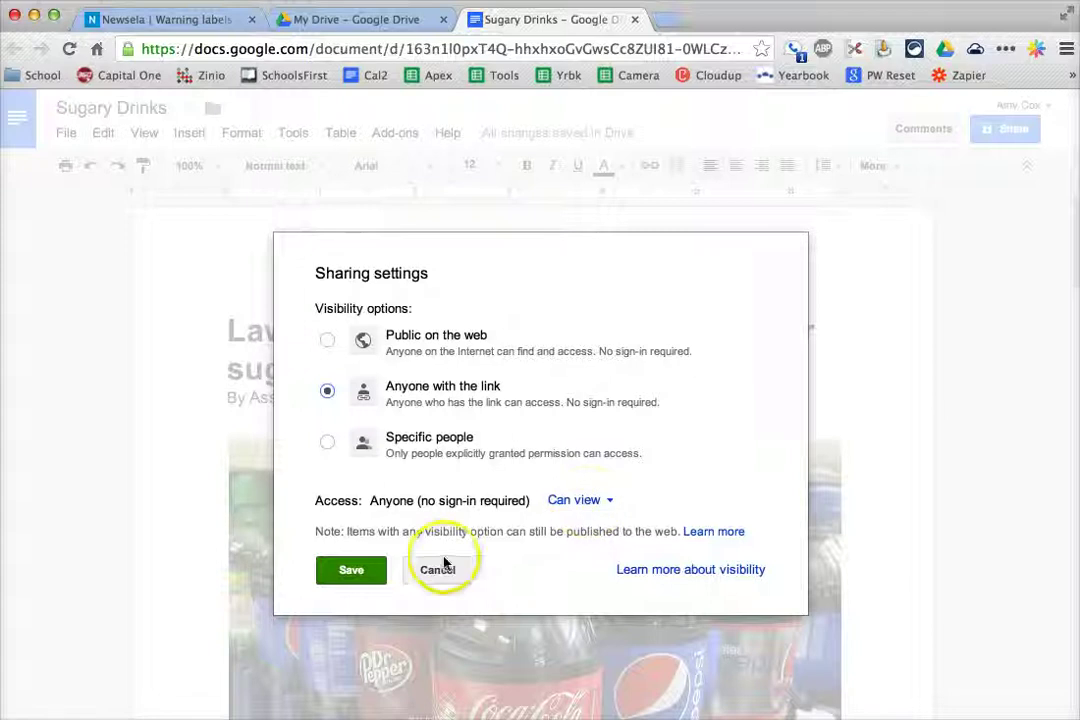
{"action": "left_click", "coordinate": [352, 569]}
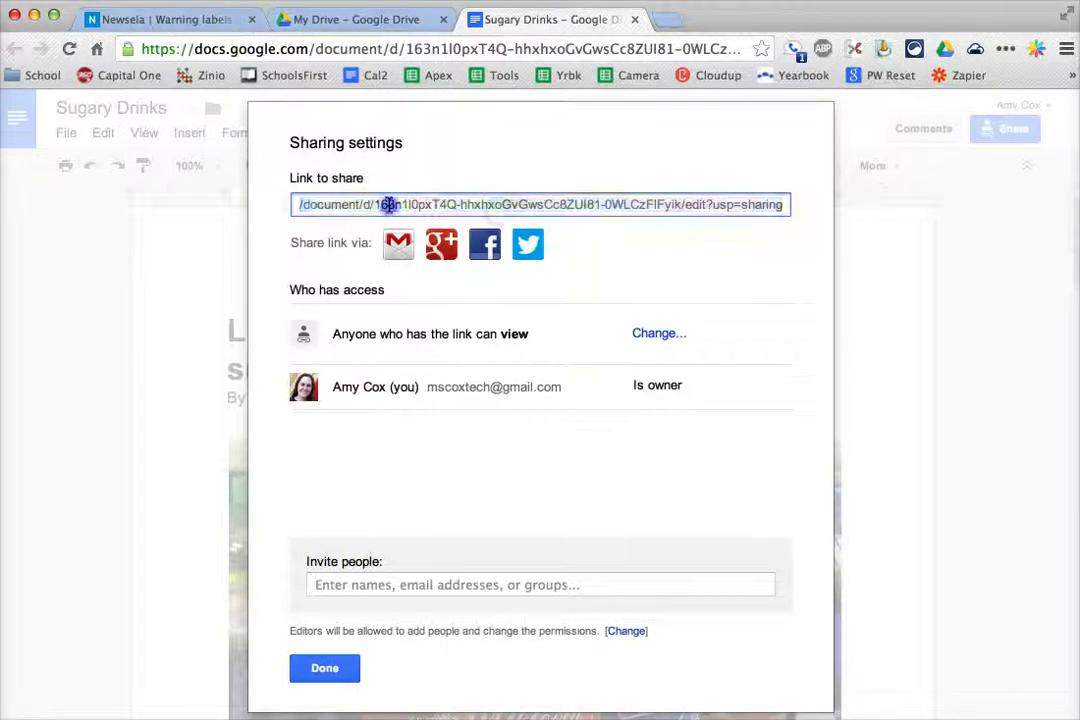
Step: Select and copy the document's full share link
{"action": "left_click", "coordinate": [468, 204]}
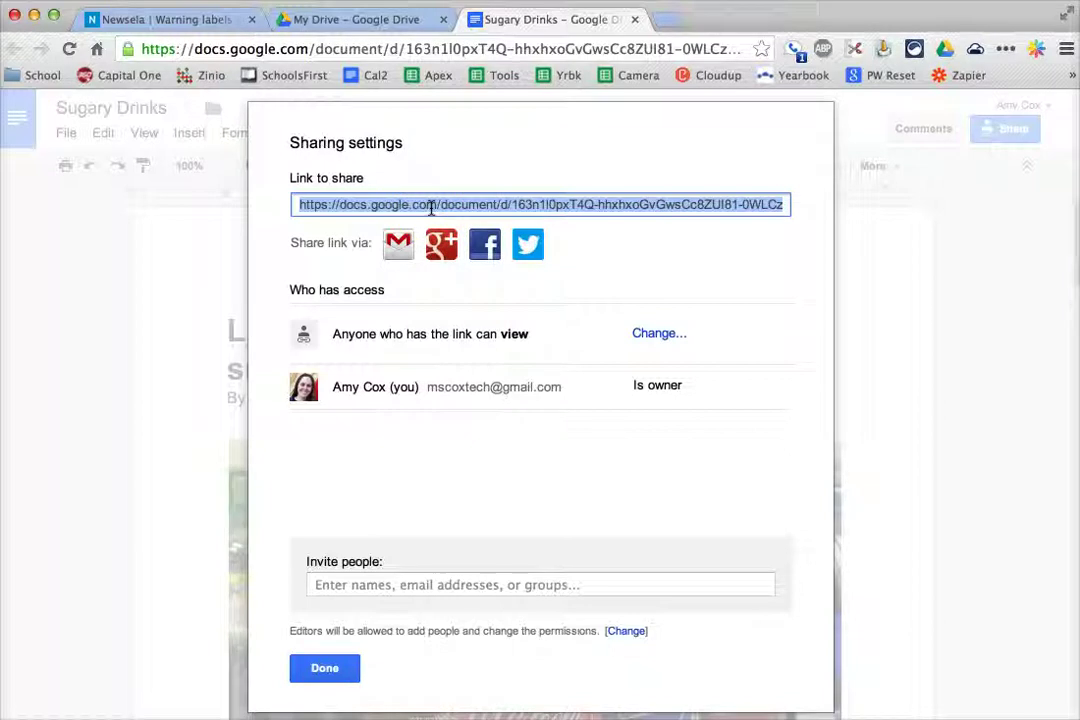
{"action": "left_click", "coordinate": [431, 207]}
{"action": "left_click", "coordinate": [665, 20]}
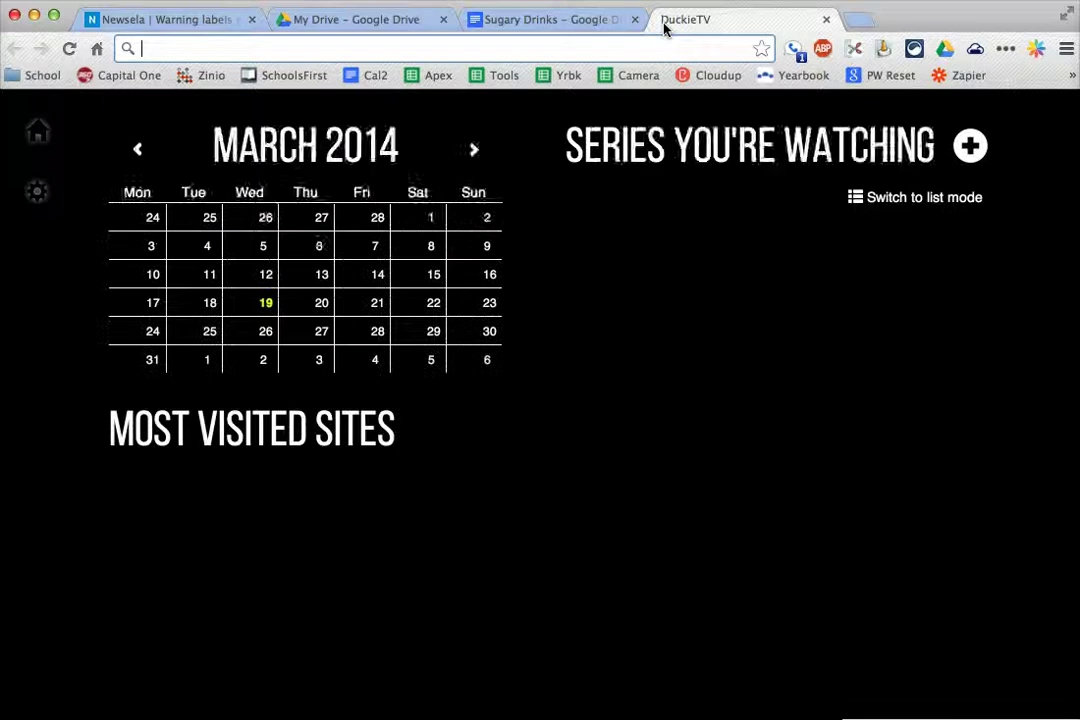
Step: Shorten the share link at goo.gl, passing the captcha verification
{"action": "type", "text": "goo.gl"}
{"action": "key", "text": "Return"}
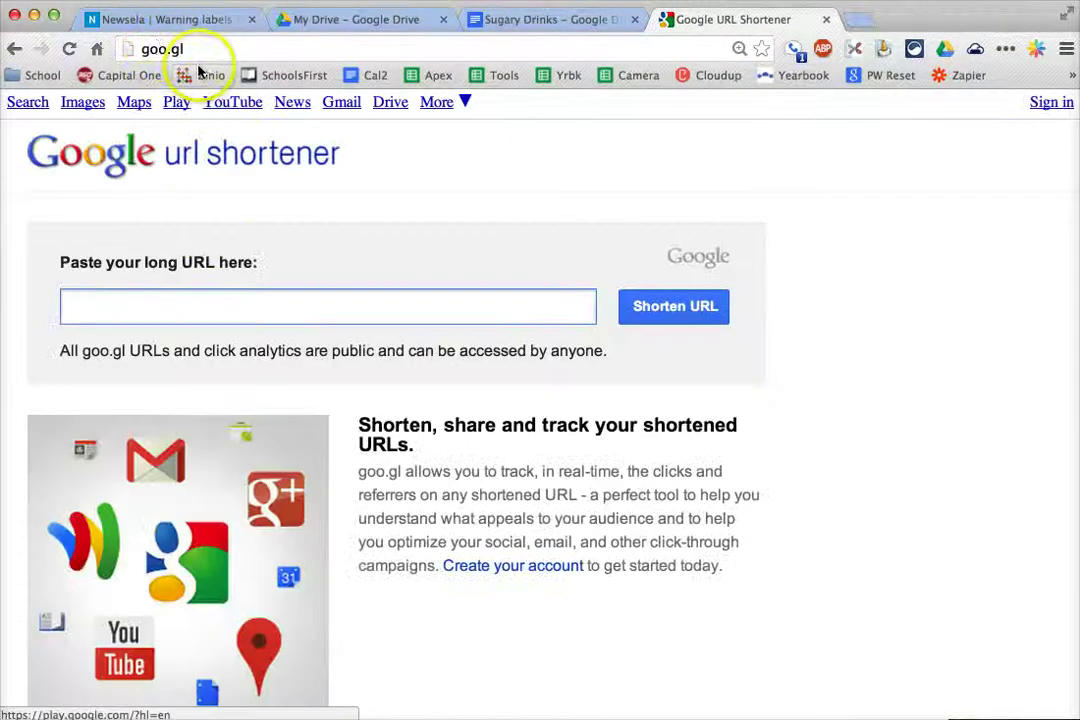
{"action": "key", "text": "super+v"}
{"action": "left_click", "coordinate": [688, 313]}
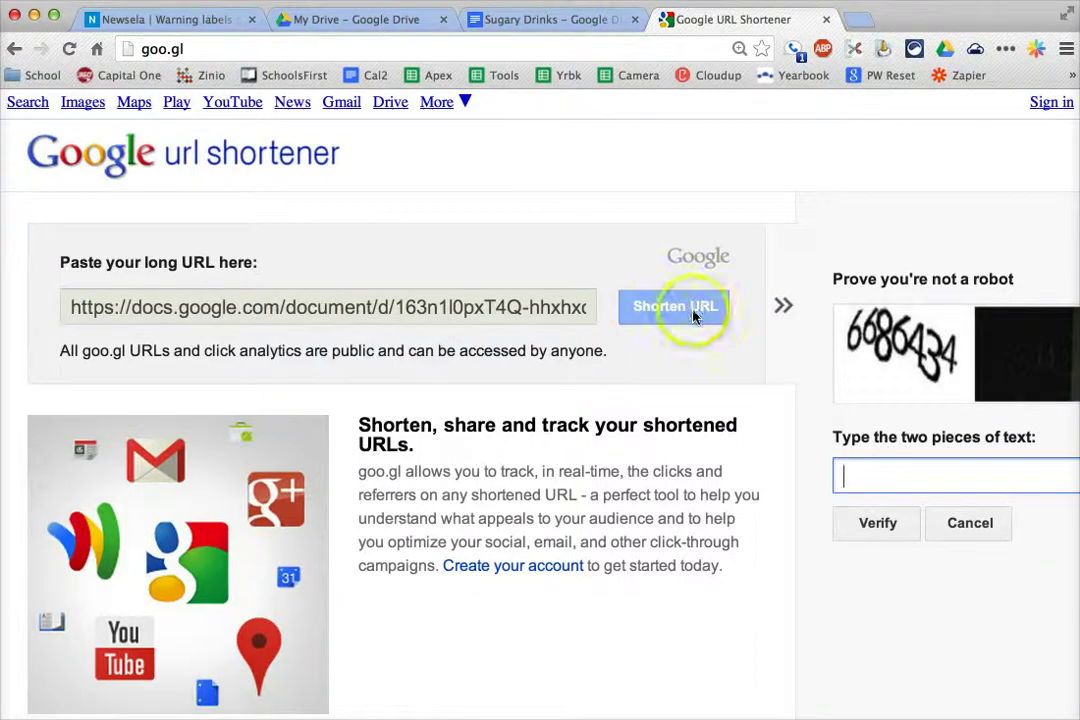
{"action": "scroll", "coordinate": [700, 320], "scroll_direction": "right", "scroll_amount": 3}
{"action": "type", "text": "6686434"}
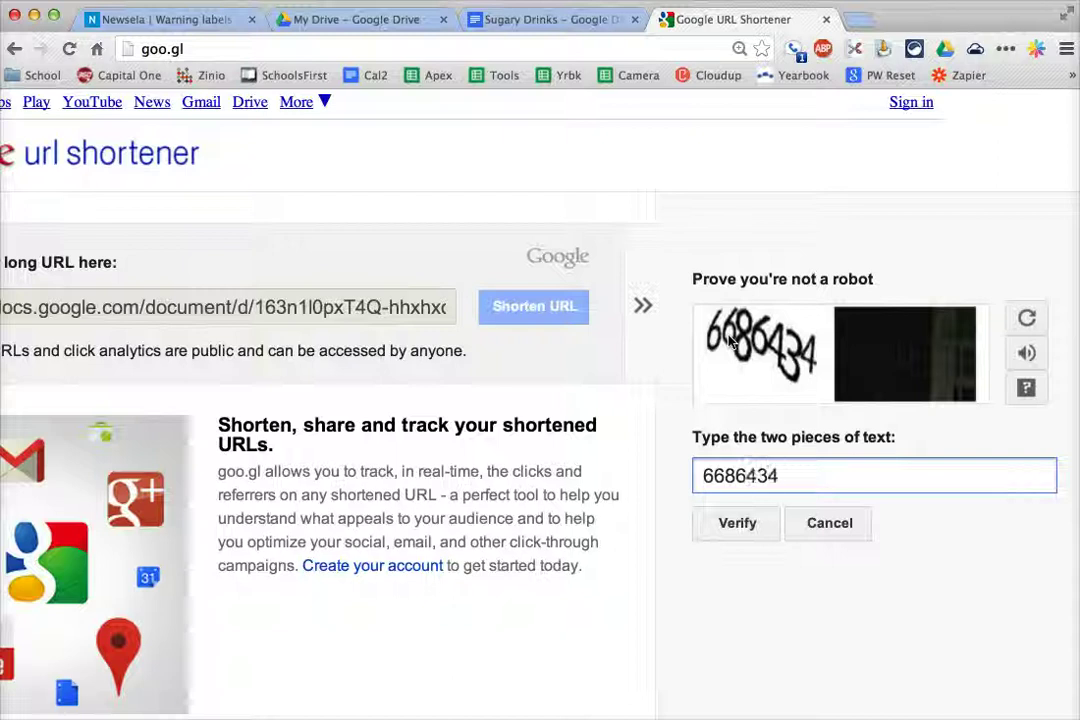
{"action": "left_click", "coordinate": [752, 530]}
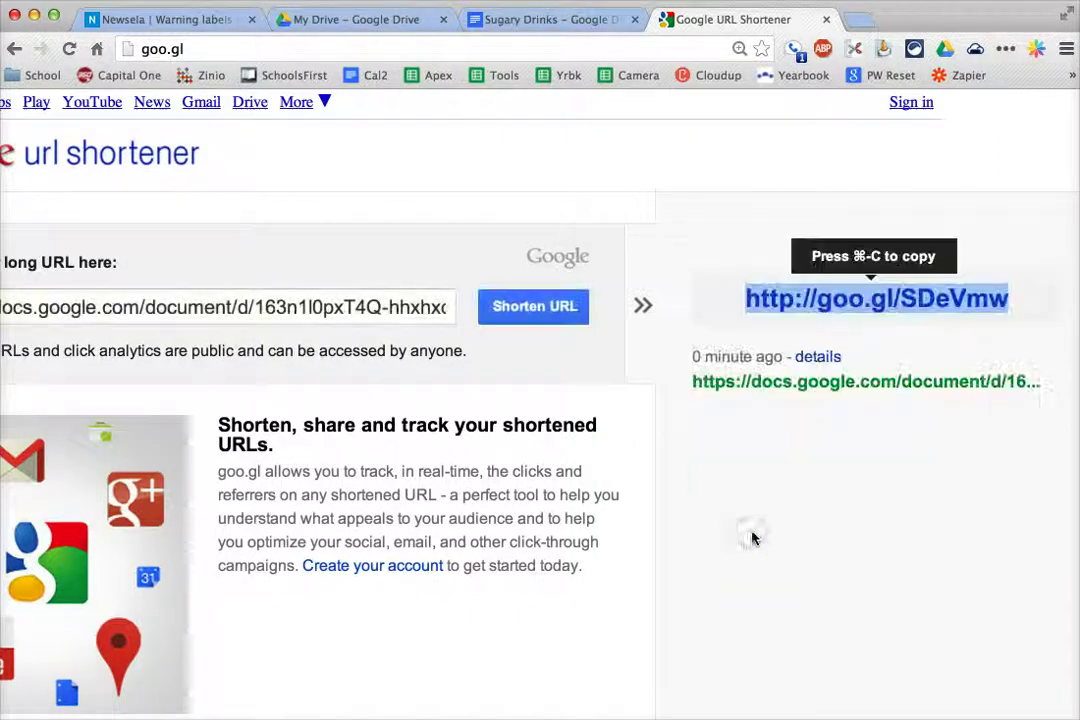
{"action": "key", "text": "super+c"}
{"action": "left_click_drag", "start_coordinate": [1021, 300], "coordinate": [855, 335]}
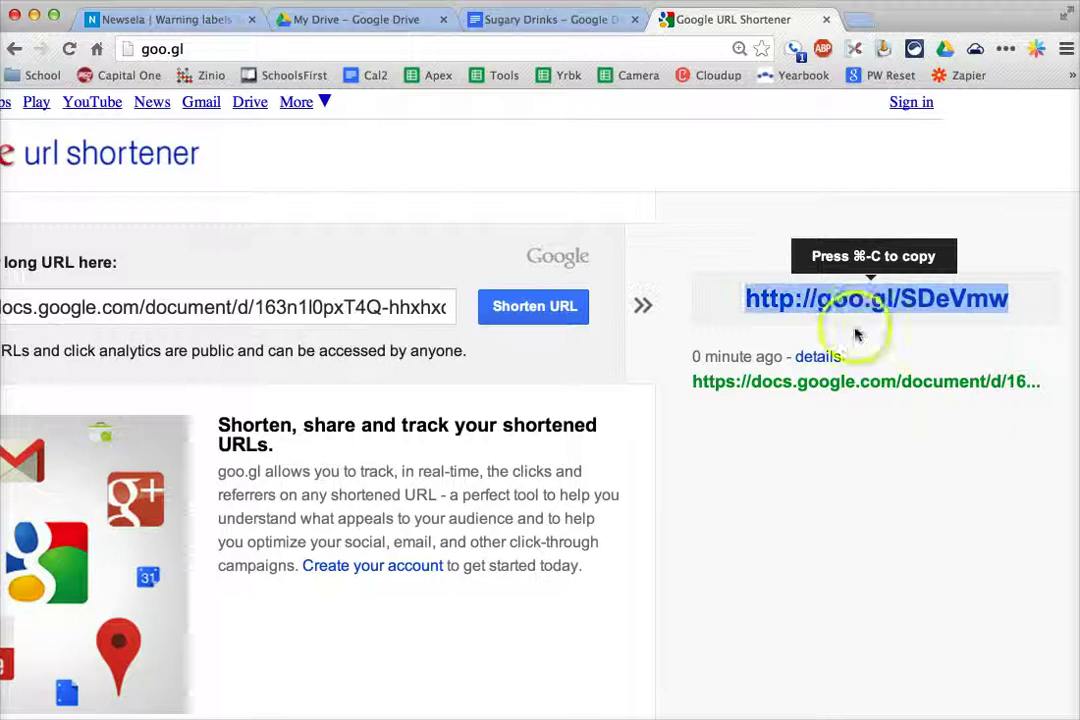
{"action": "key", "text": "super+c"}
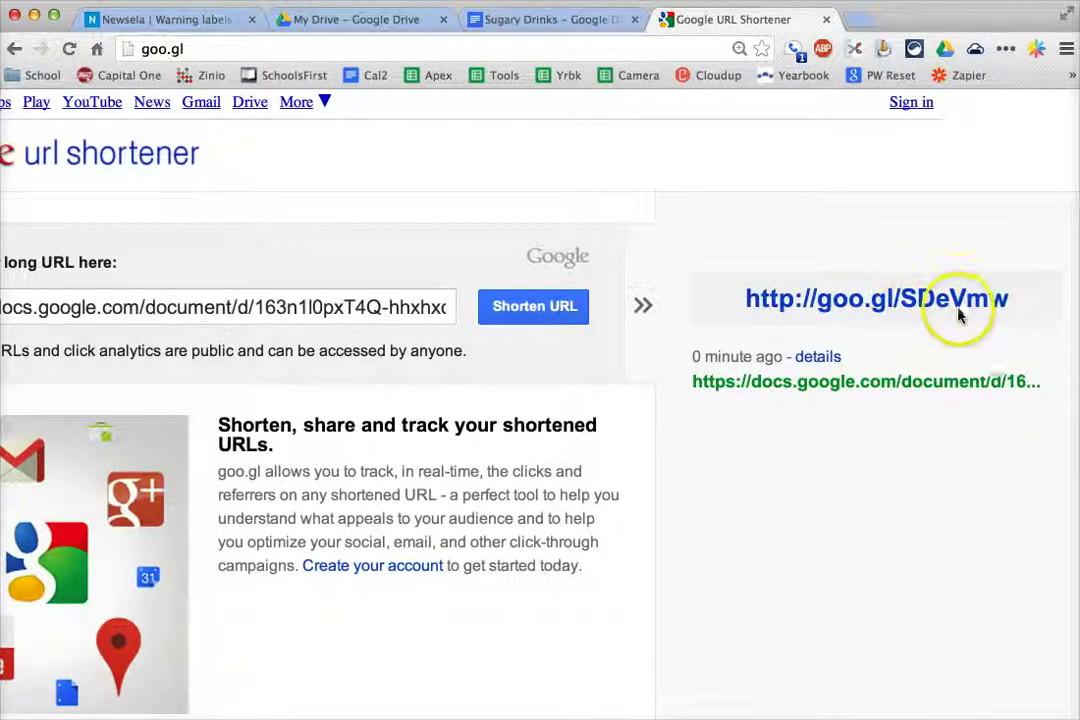
{"action": "mouse_move", "coordinate": [960, 316]}
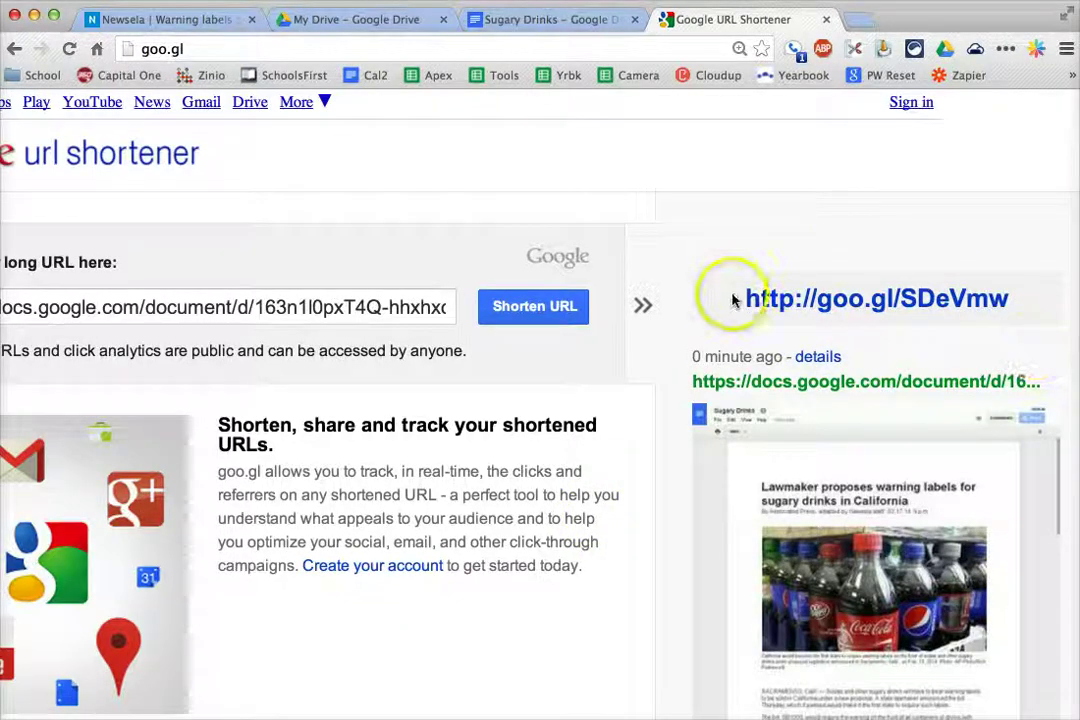
{"action": "left_click", "coordinate": [840, 298]}
{"action": "left_click", "coordinate": [818, 298]}
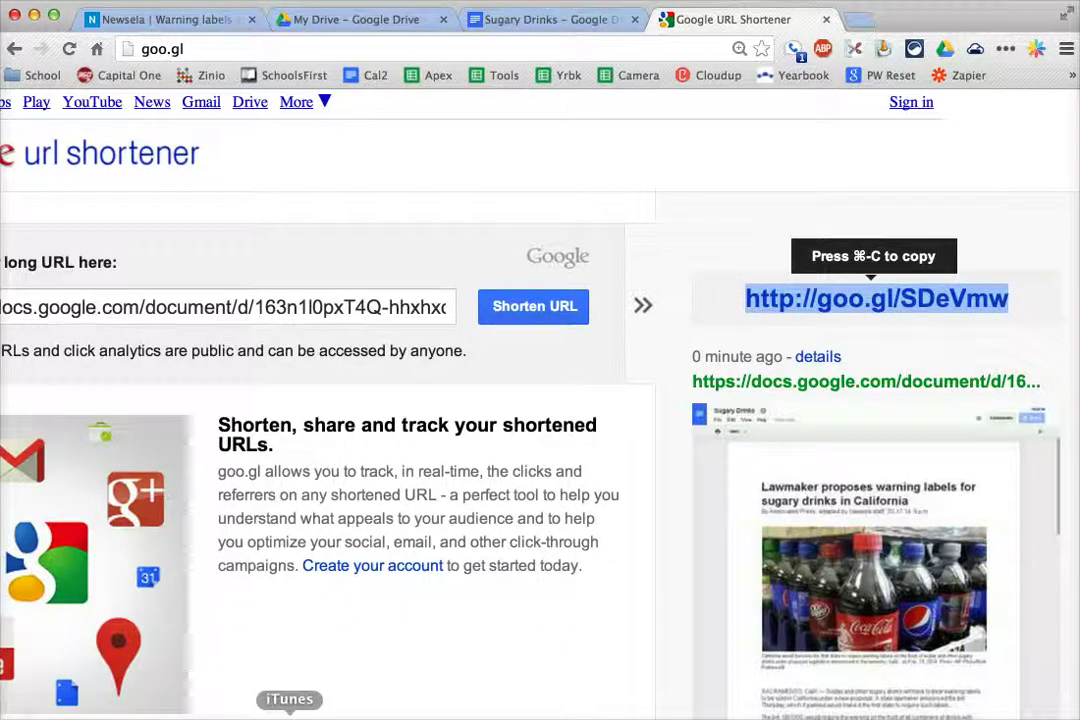
{"action": "left_click", "coordinate": [181, 711]}
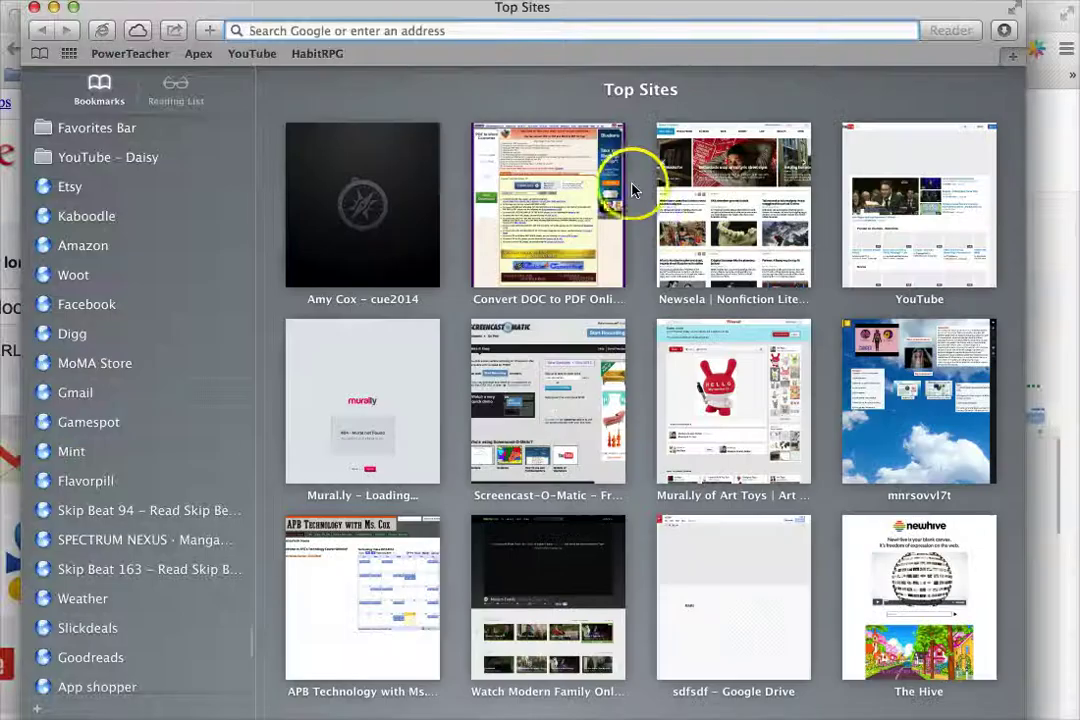
{"action": "left_click", "coordinate": [437, 40]}
{"action": "key", "text": "super+v"}
{"action": "key", "text": "Return"}
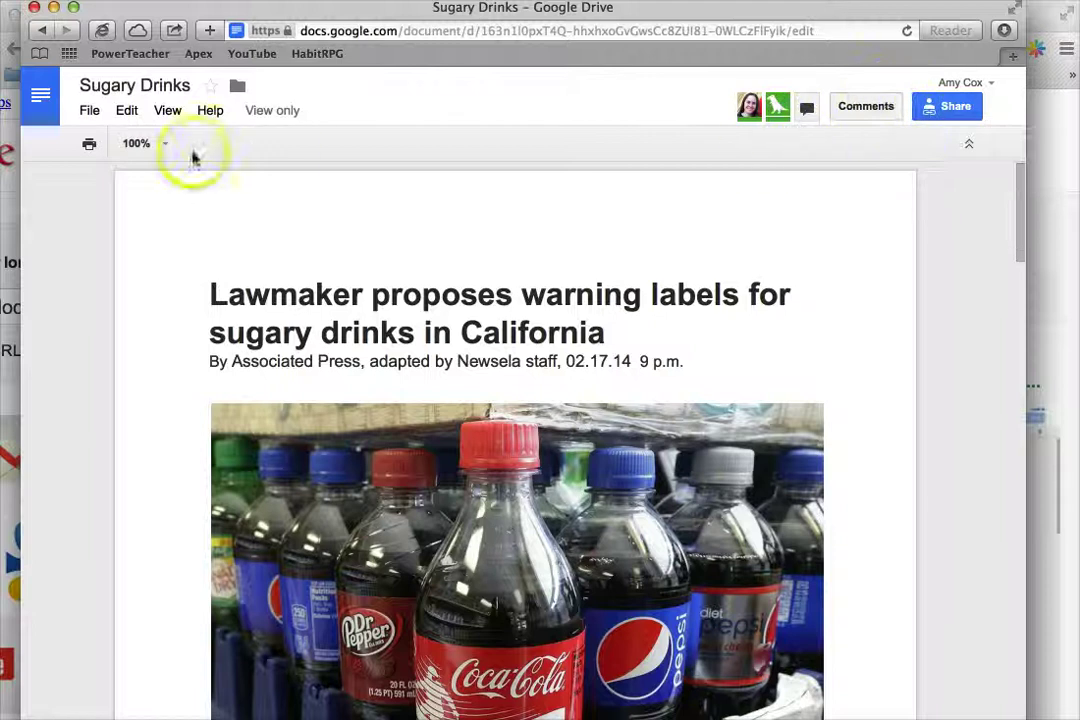
Step: Make a 'Copy of Sugary Drinks' and bring up its sharing settings
{"action": "left_click", "coordinate": [92, 111]}
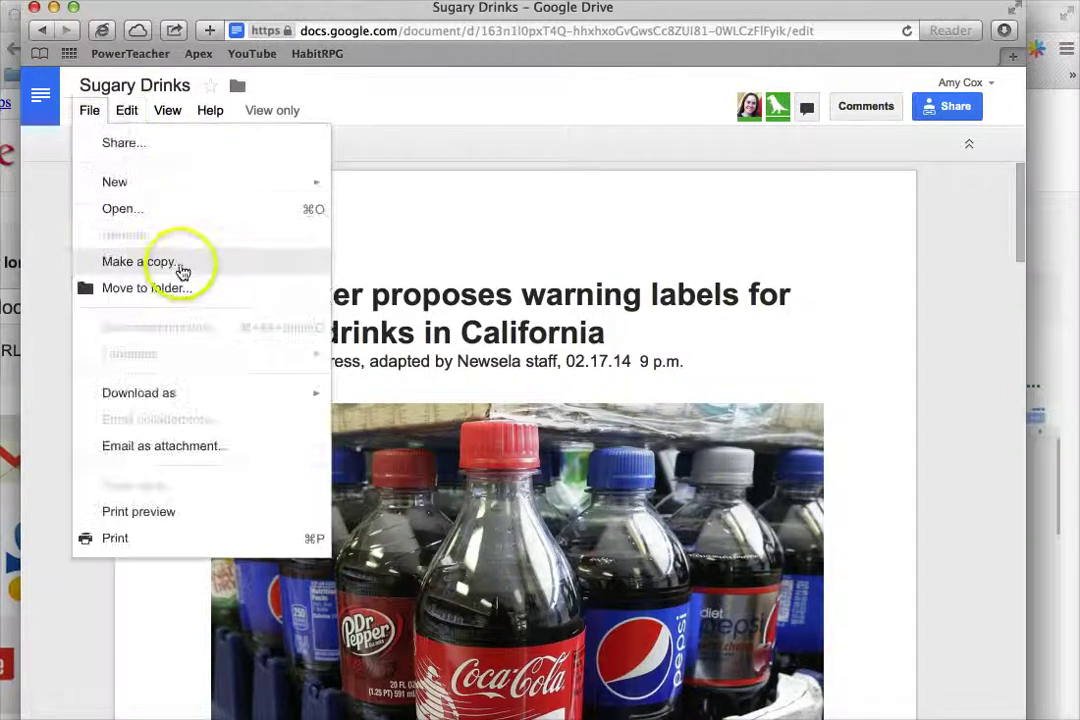
{"action": "left_click", "coordinate": [177, 263]}
{"action": "left_click", "coordinate": [450, 446]}
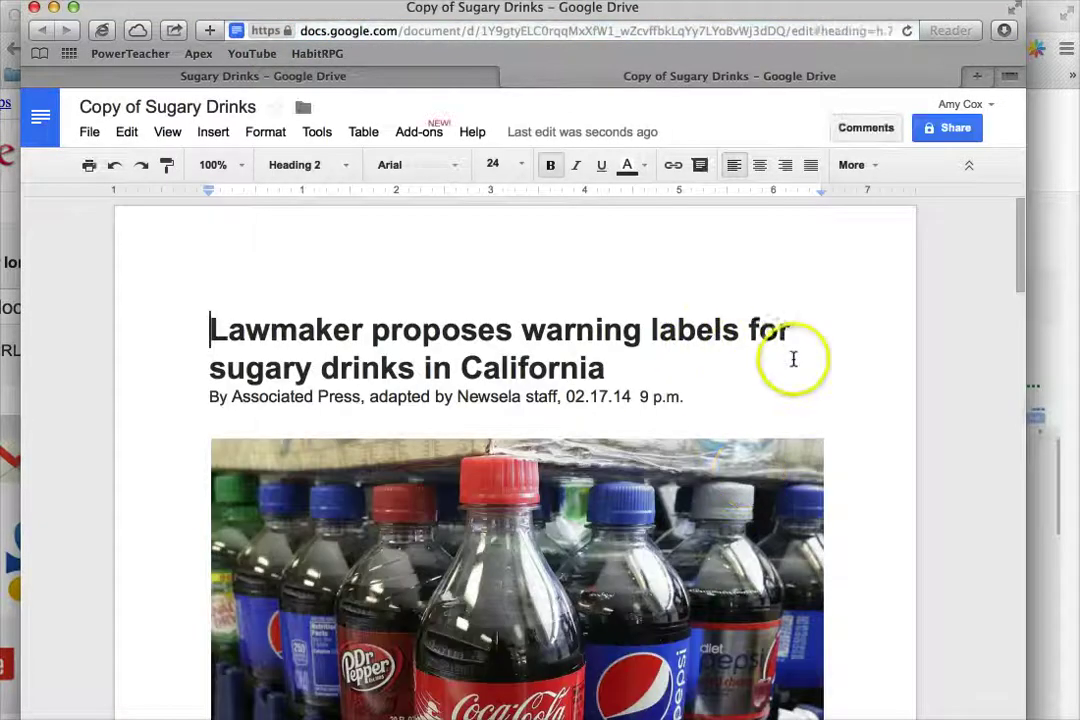
{"action": "left_click", "coordinate": [794, 360]}
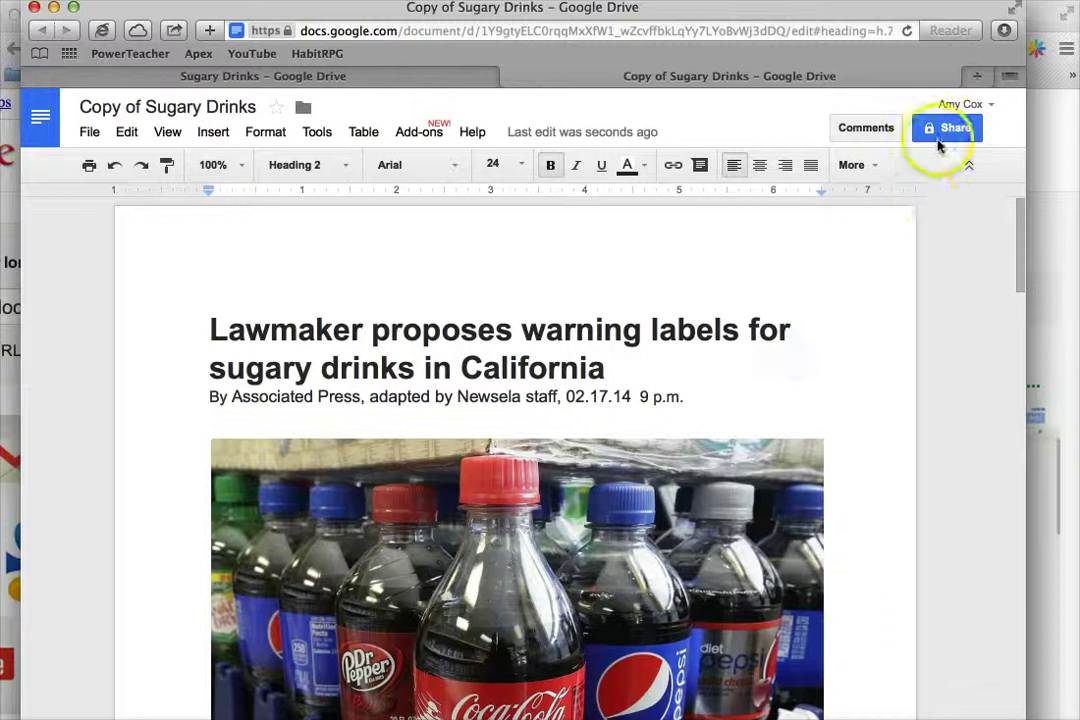
{"action": "left_click", "coordinate": [947, 130]}
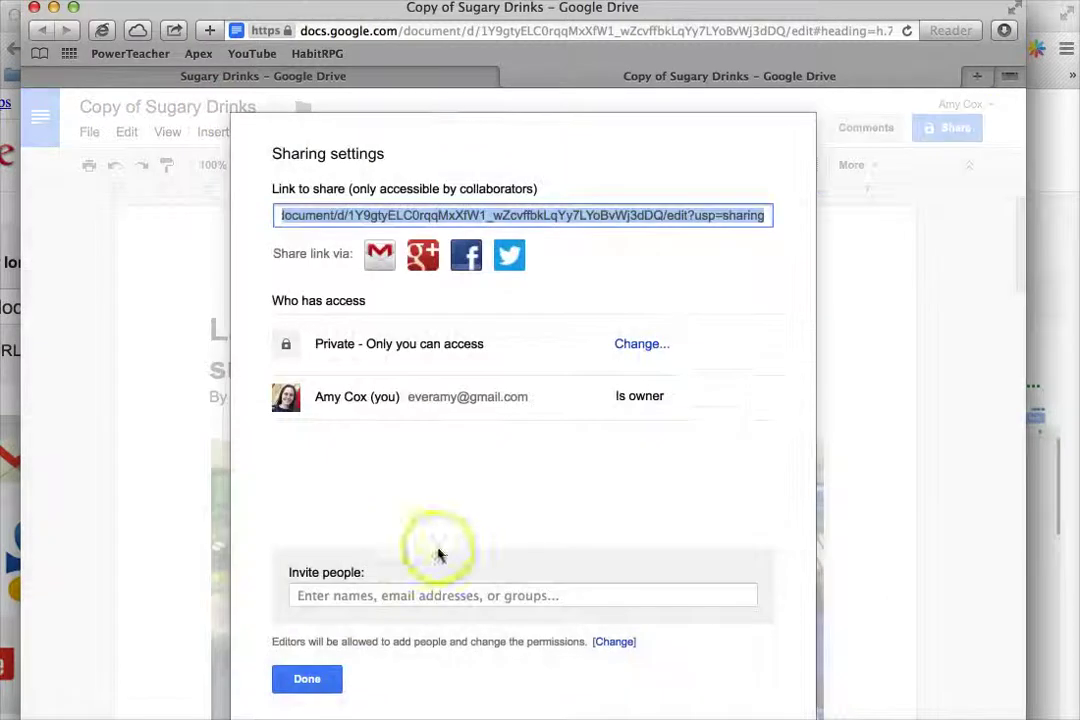
Step: Close the copy's sharing settings without inviting anyone and return to Chrome
{"action": "left_click", "coordinate": [499, 596]}
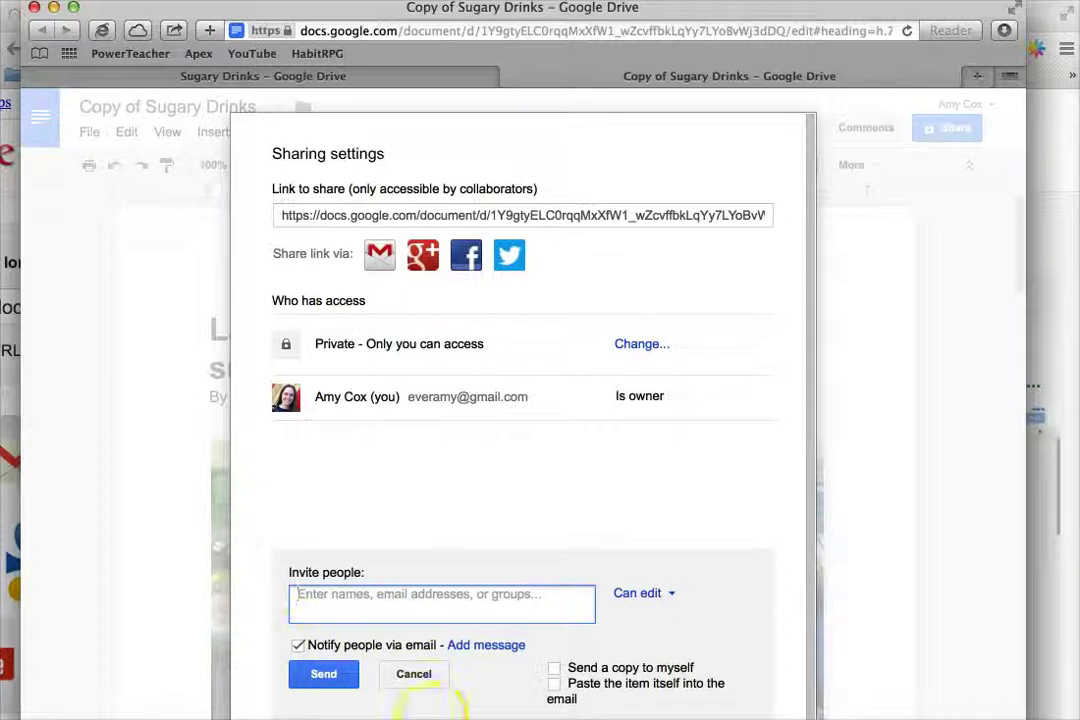
{"action": "left_click", "coordinate": [395, 676]}
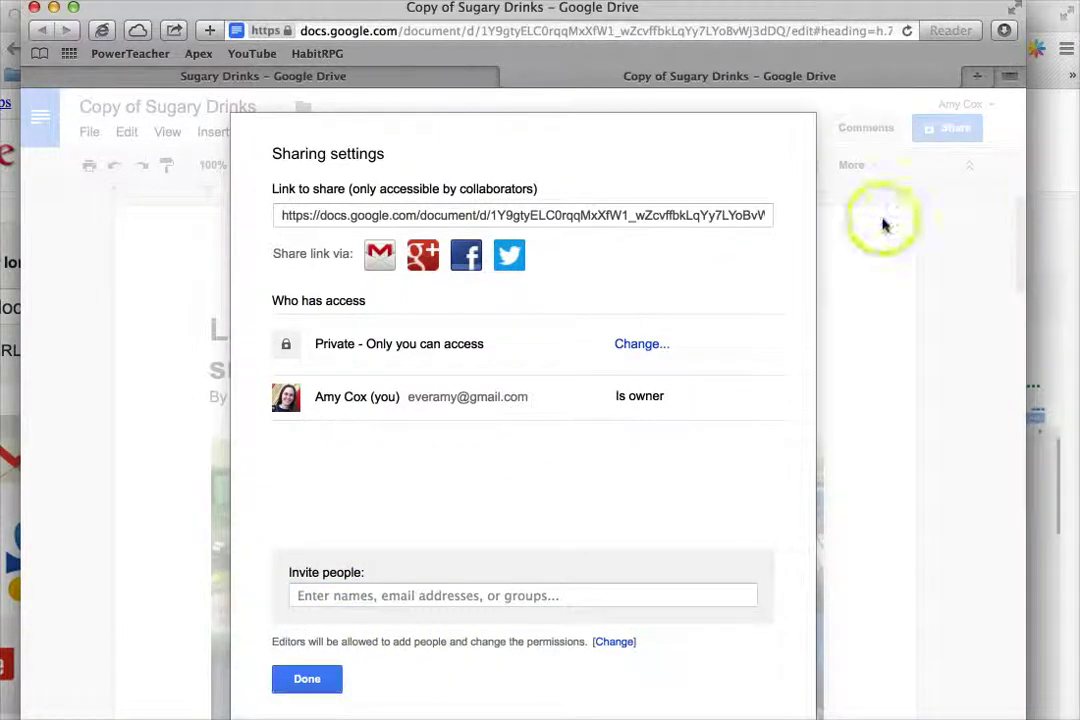
{"action": "left_click", "coordinate": [307, 680]}
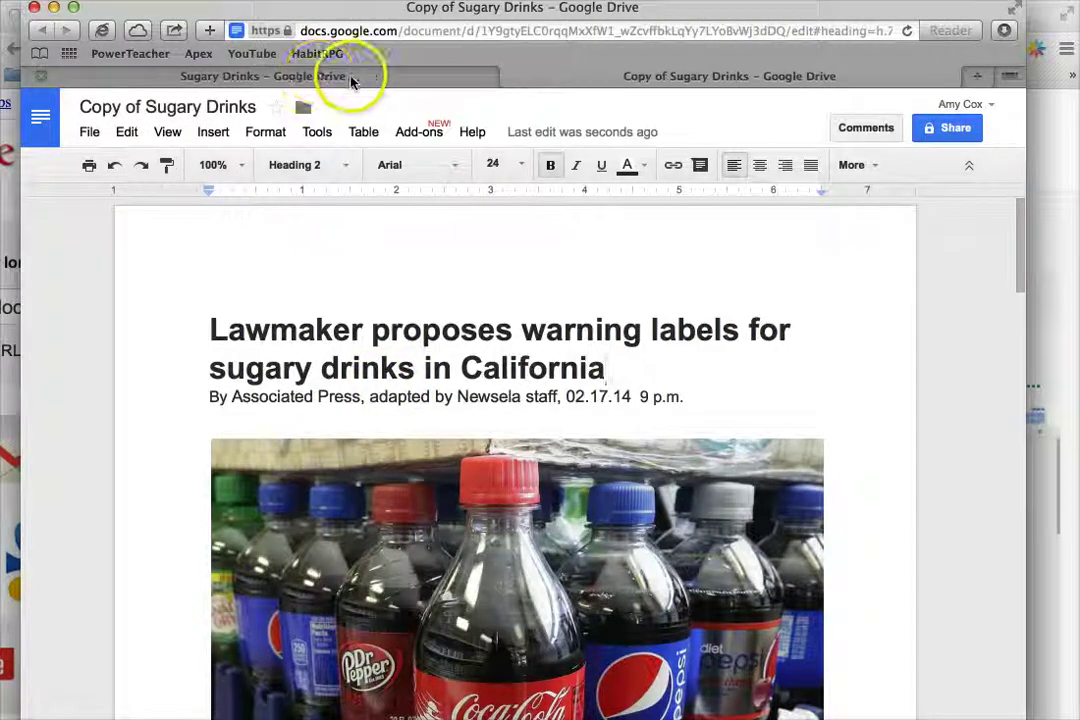
{"action": "left_click", "coordinate": [1040, 313]}
Step: Return to the original Sugary Drinks document, closing its sharing settings and a stray comment
{"action": "left_click", "coordinate": [593, 12]}
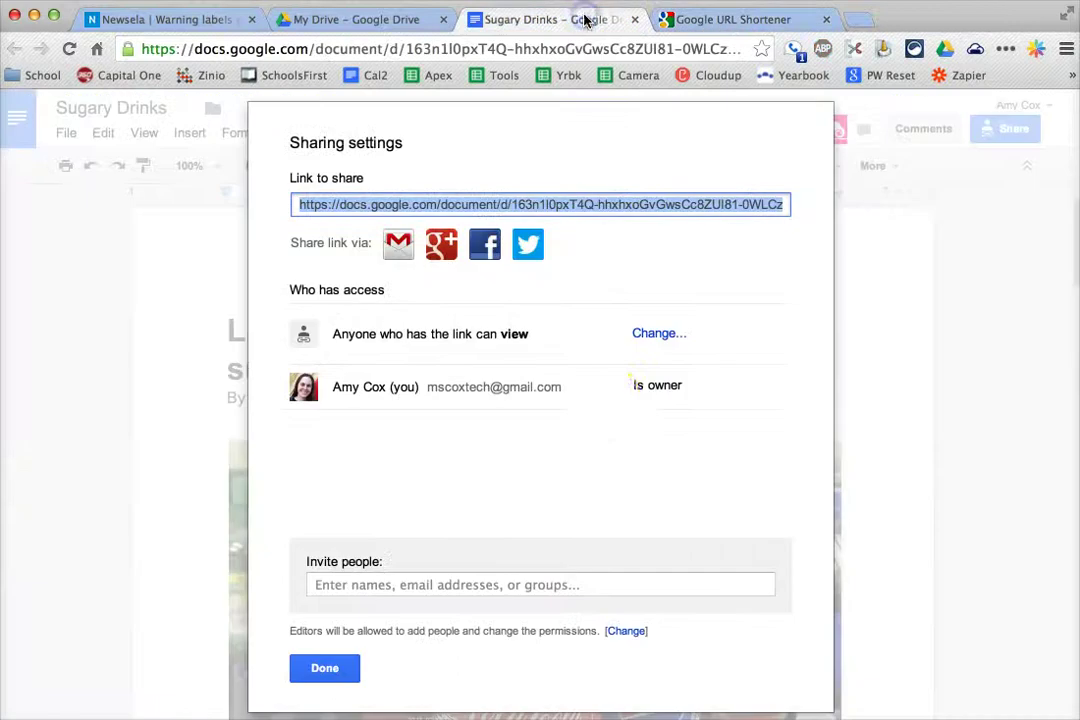
{"action": "left_click", "coordinate": [324, 668]}
{"action": "left_click", "coordinate": [771, 446]}
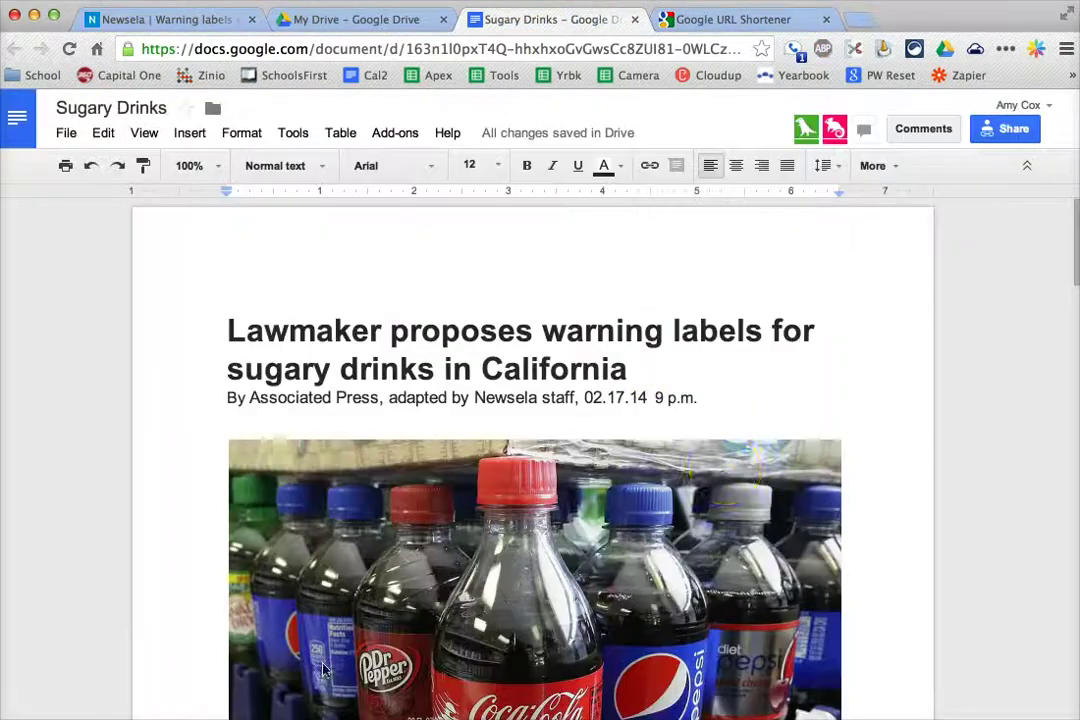
{"action": "scroll", "coordinate": [771, 446], "scroll_direction": "down", "scroll_amount": 5}
{"action": "scroll", "coordinate": [726, 469], "scroll_direction": "down", "scroll_amount": 10}
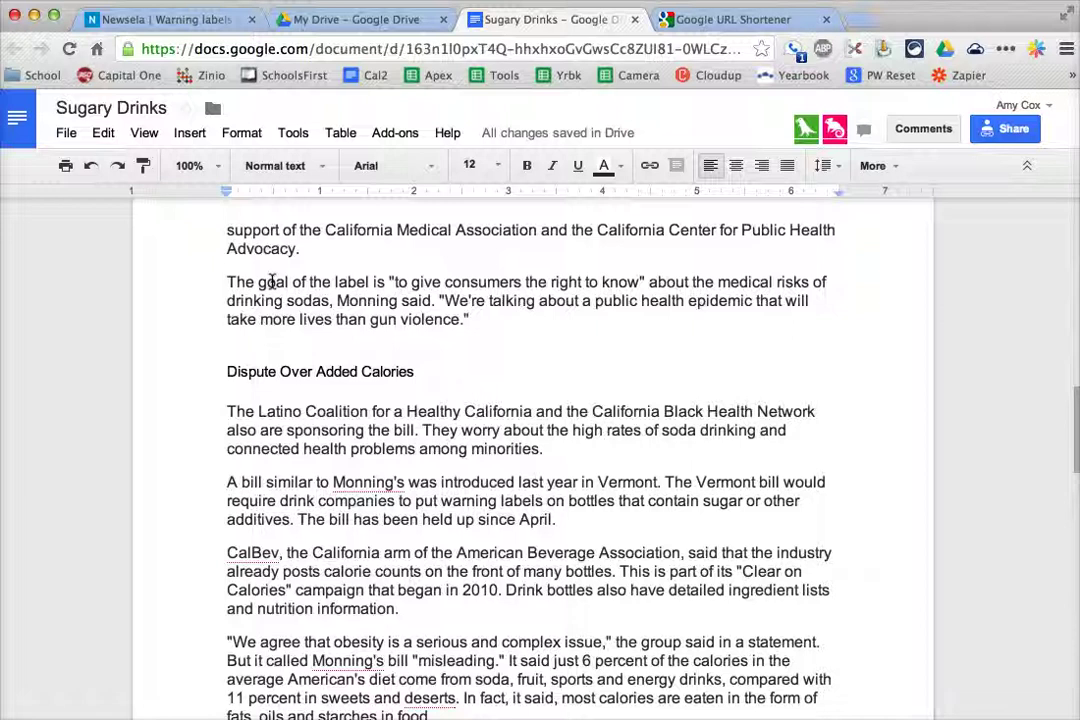
{"action": "left_click", "coordinate": [676, 165]}
{"action": "left_click", "coordinate": [1044, 398]}
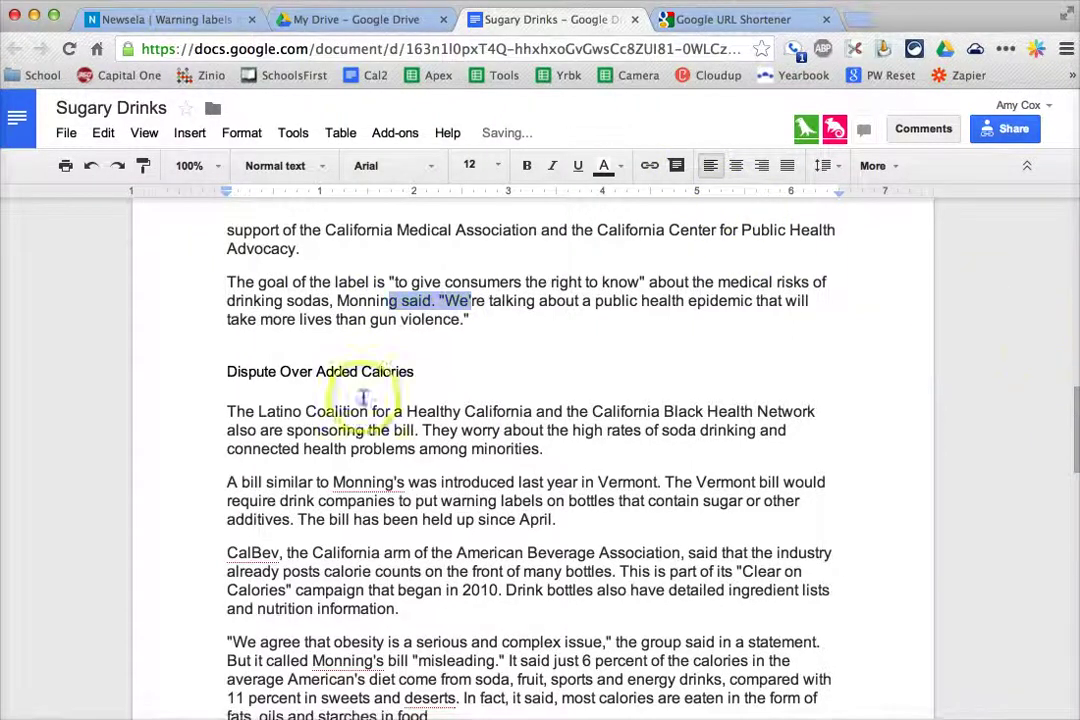
Step: Insert a one-cell table as a response box above the Dispute Over Added Calories heading
{"action": "triple_click", "coordinate": [332, 368]}
{"action": "left_click", "coordinate": [281, 355]}
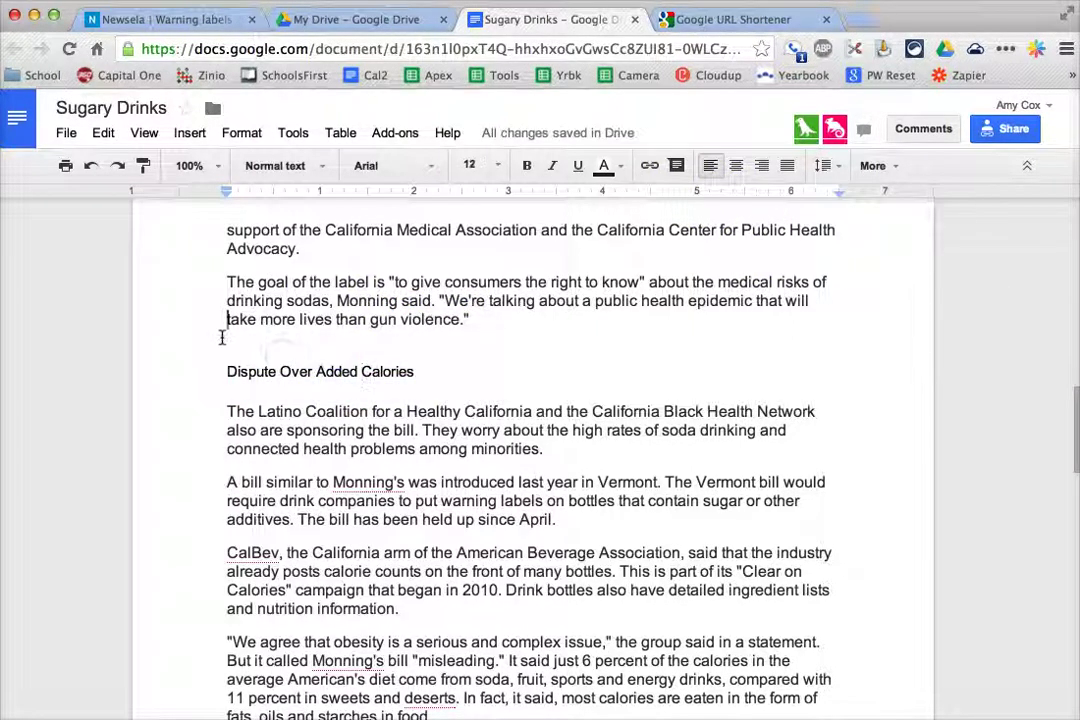
{"action": "key", "text": "Return"}
{"action": "key", "text": "Return"}
{"action": "key", "text": "Return"}
{"action": "key", "text": "Return"}
{"action": "key", "text": "Return"}
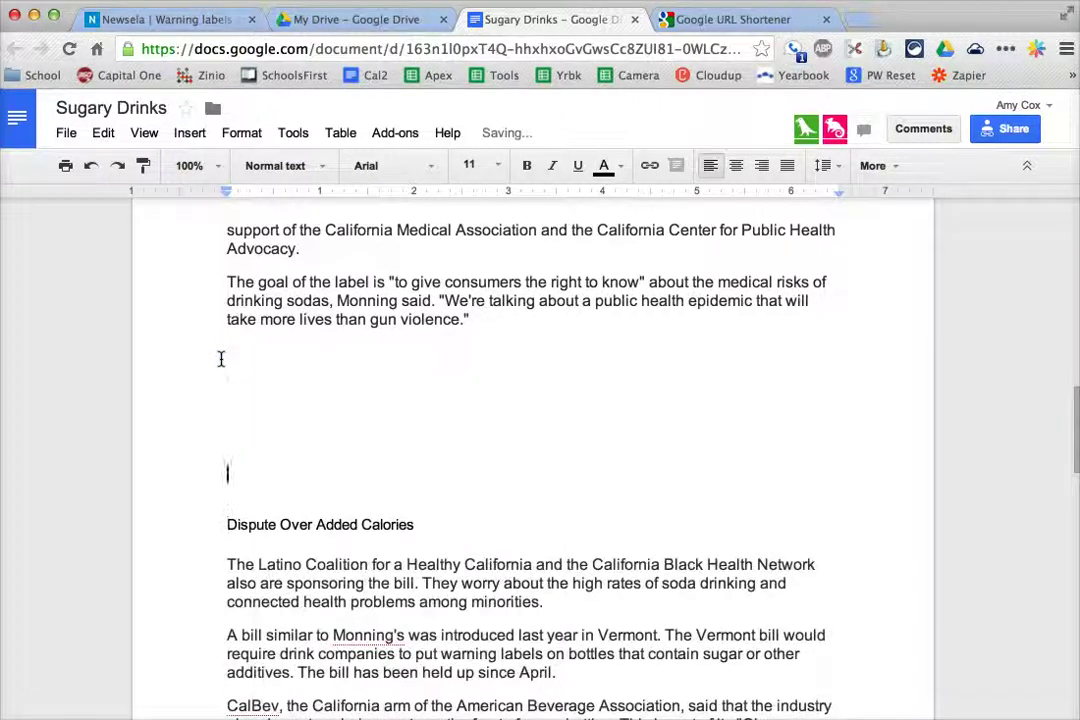
{"action": "left_click", "coordinate": [190, 133]}
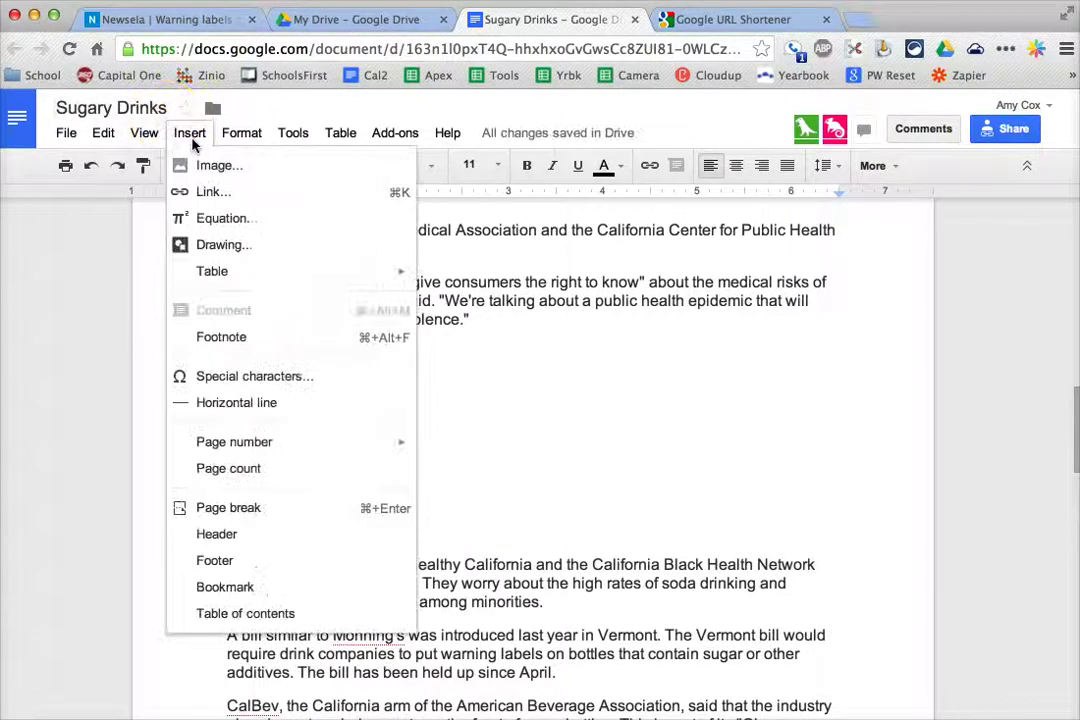
{"action": "left_click", "coordinate": [426, 278]}
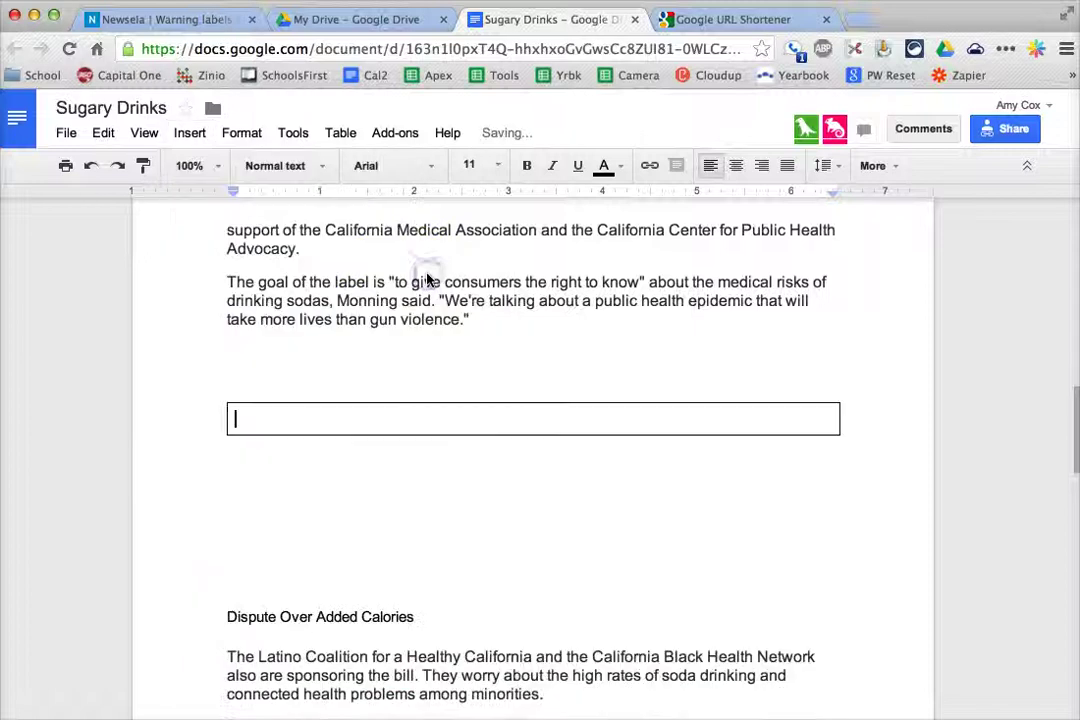
Step: Remove the extra blank lines around the box and put 'Summarize what the text has said so far.' inside with answer lines
{"action": "key", "text": "Return"}
{"action": "key", "text": "Return"}
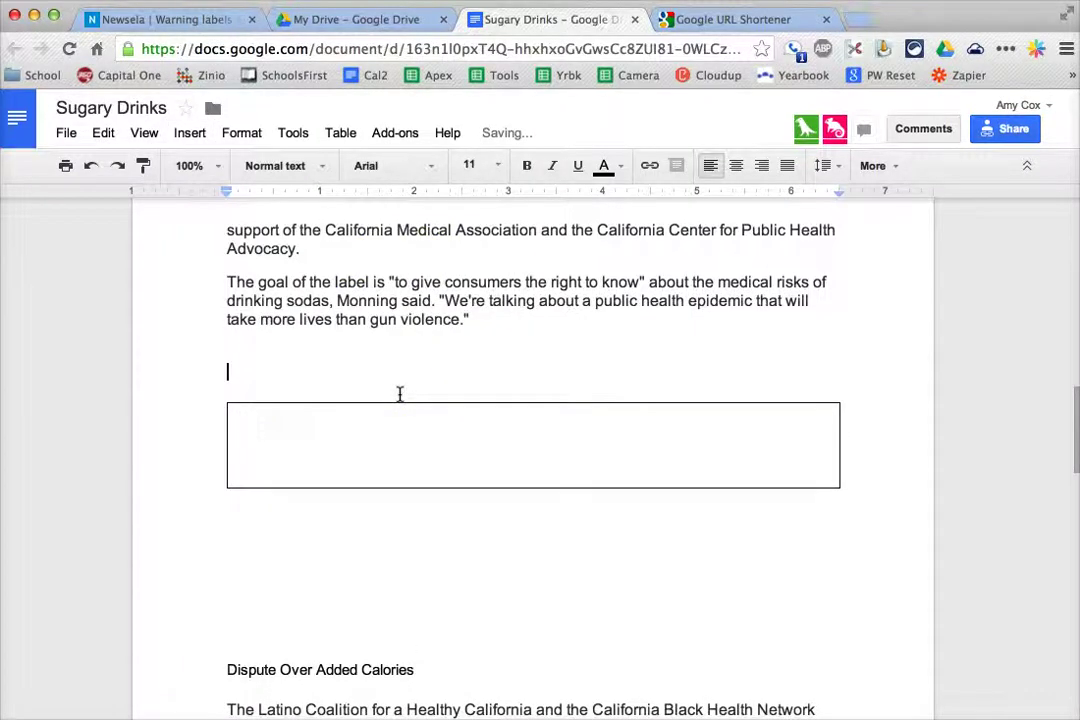
{"action": "key", "text": "BackSpace"}
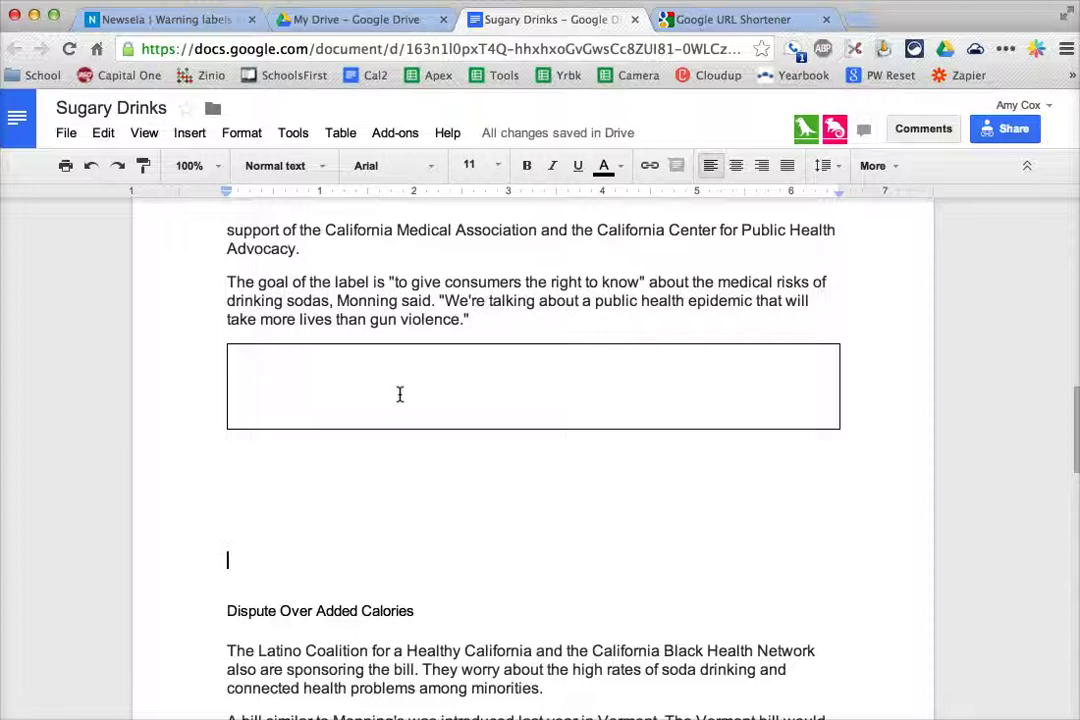
{"action": "key", "text": "BackSpace"}
{"action": "key", "text": "BackSpace"}
{"action": "key", "text": "BackSpace"}
{"action": "left_click", "coordinate": [403, 386]}
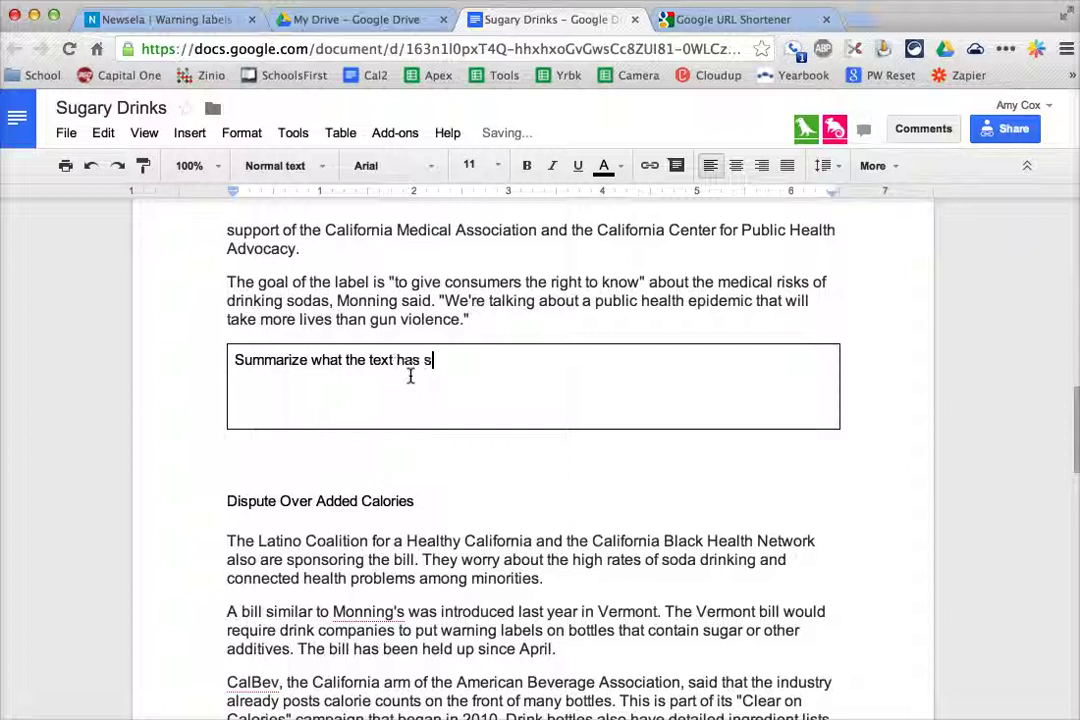
{"action": "key", "text": "Return"}
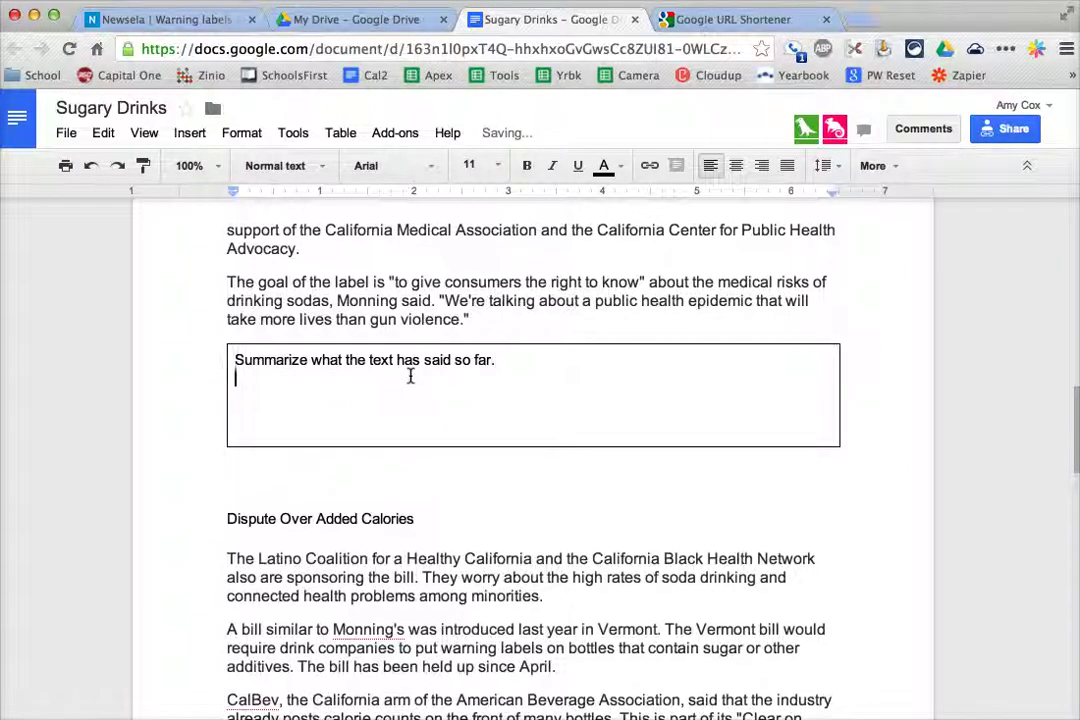
{"action": "key", "text": "Return"}
Step: Pull the Dispute Over Added Calories heading up under the box and add more answer space
{"action": "left_click", "coordinate": [375, 505]}
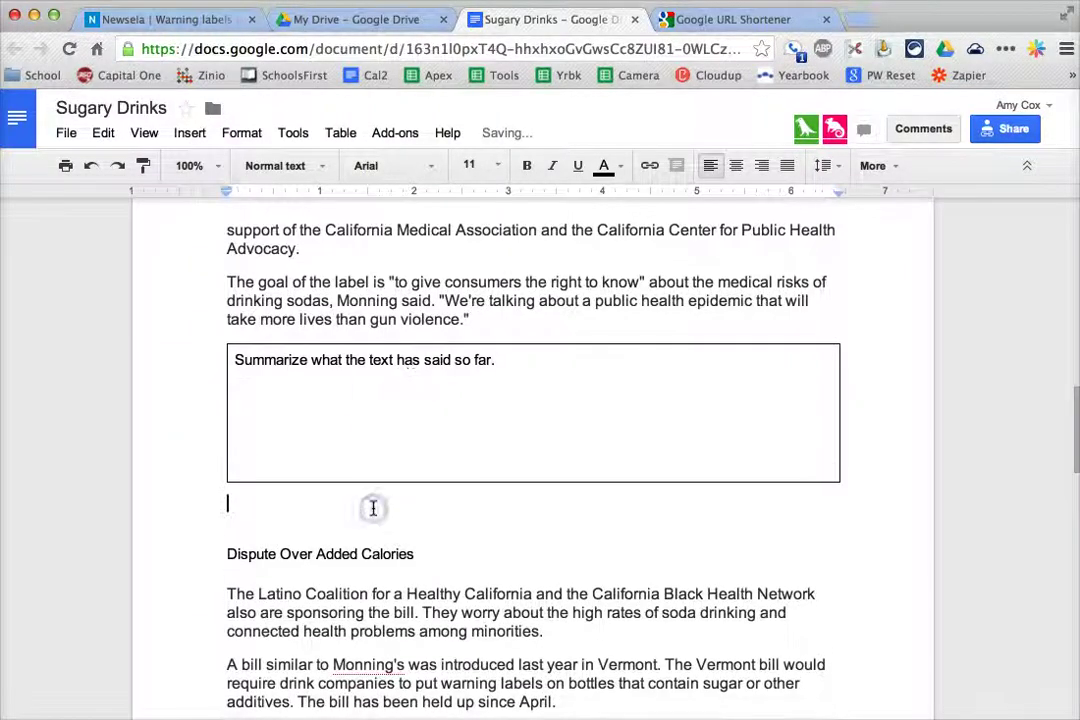
{"action": "key", "text": "BackSpace"}
{"action": "left_click", "coordinate": [458, 482]}
{"action": "key", "text": "Return"}
{"action": "left_click", "coordinate": [593, 468]}
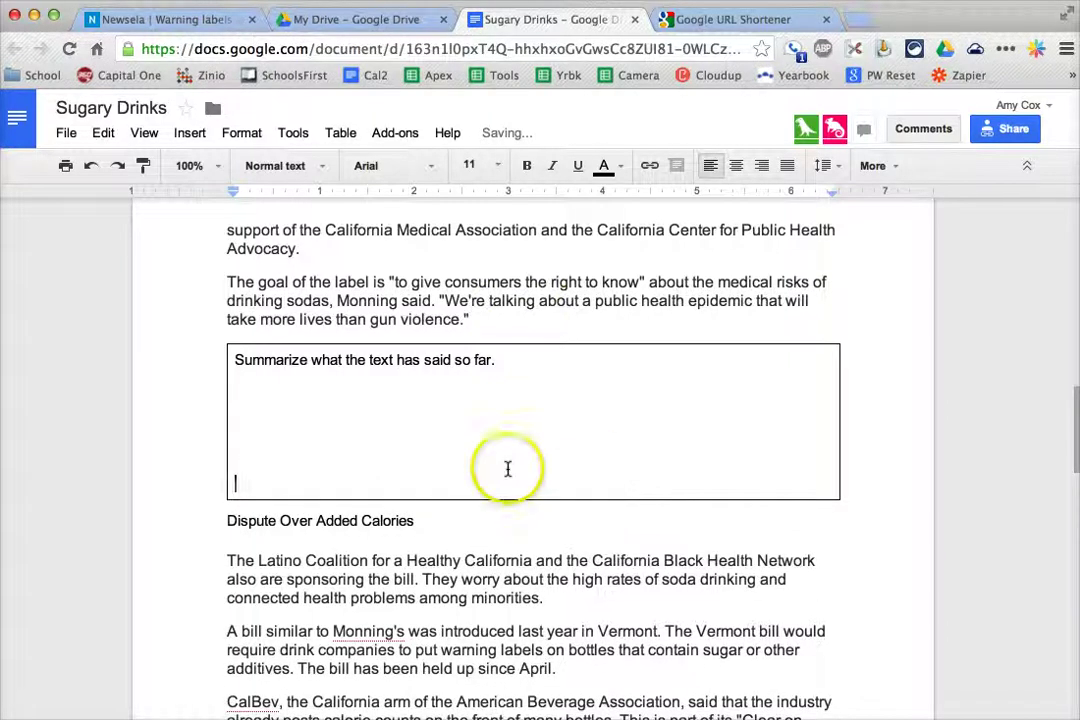
{"action": "scroll", "coordinate": [506, 458], "scroll_direction": "up", "scroll_amount": 2}
{"action": "left_click", "coordinate": [270, 628]}
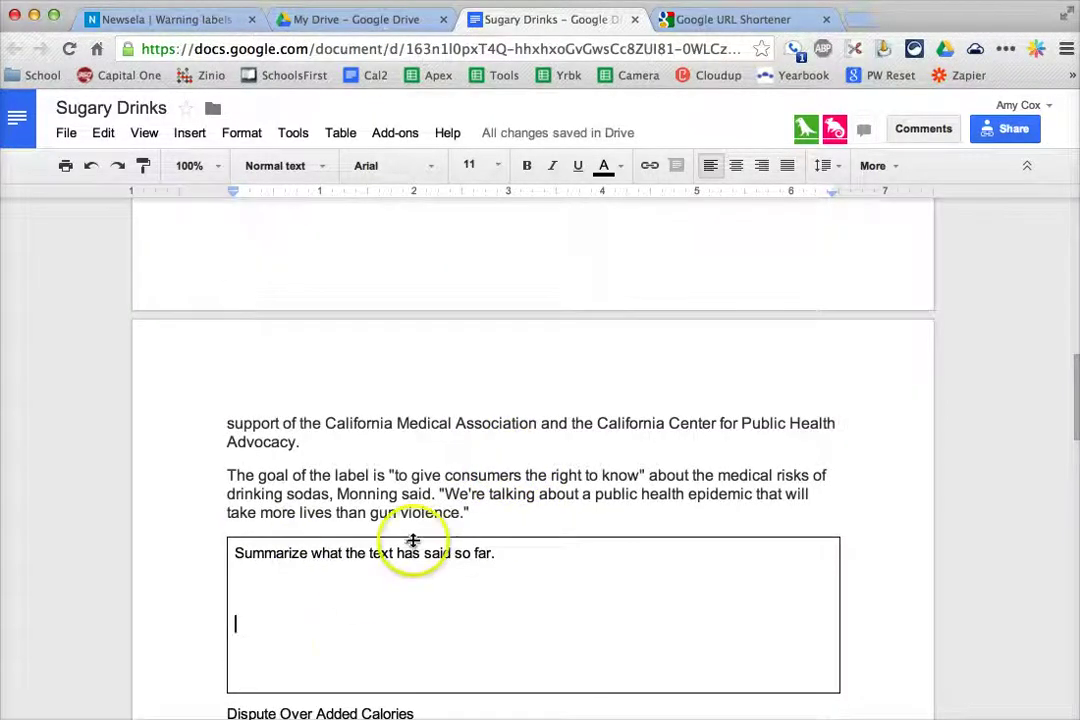
{"action": "triple_click", "coordinate": [380, 556]}
{"action": "left_click", "coordinate": [362, 586]}
{"action": "scroll", "coordinate": [370, 540], "scroll_direction": "down", "scroll_amount": 1}
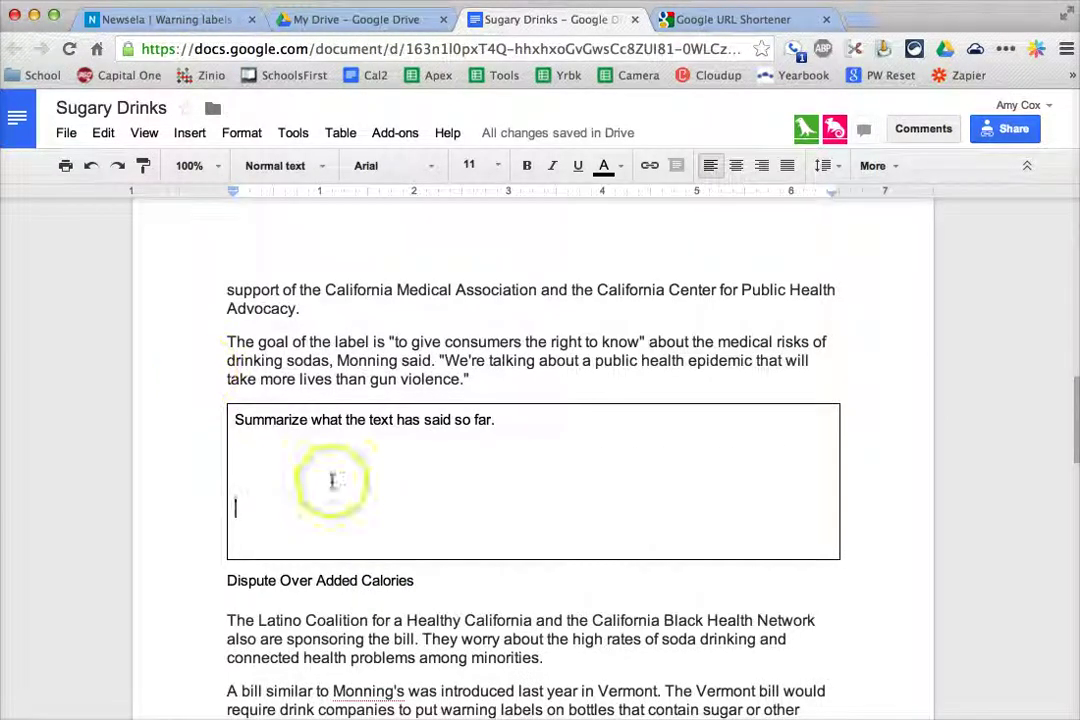
{"action": "key", "text": "Page_Up"}
{"action": "key", "text": "Page_Up"}
{"action": "scroll", "coordinate": [699, 501], "scroll_direction": "down", "scroll_amount": 6}
{"action": "scroll", "coordinate": [705, 501], "scroll_direction": "up", "scroll_amount": 6}
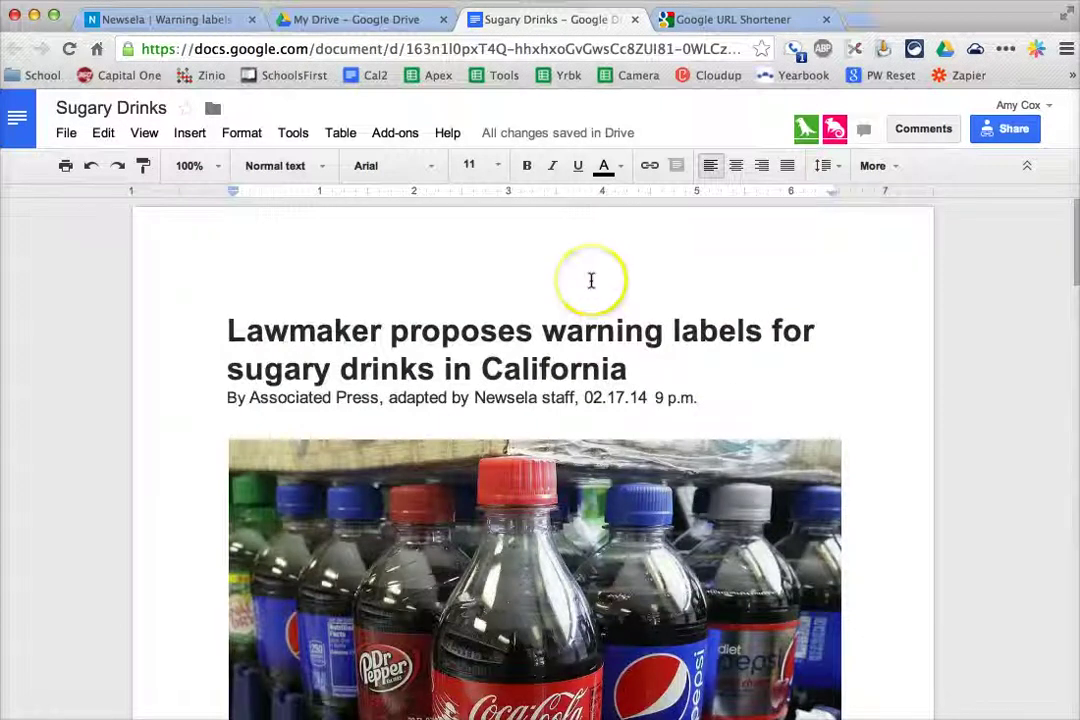
{"action": "scroll", "coordinate": [535, 495], "scroll_direction": "down", "scroll_amount": 10}
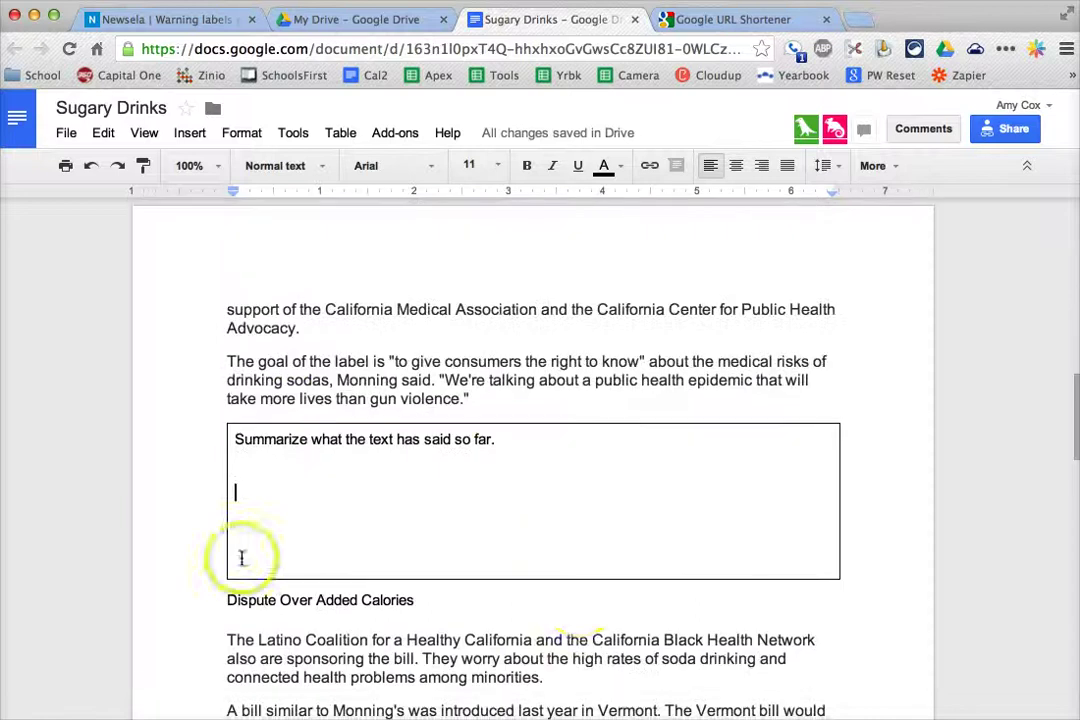
{"action": "left_click", "coordinate": [363, 485]}
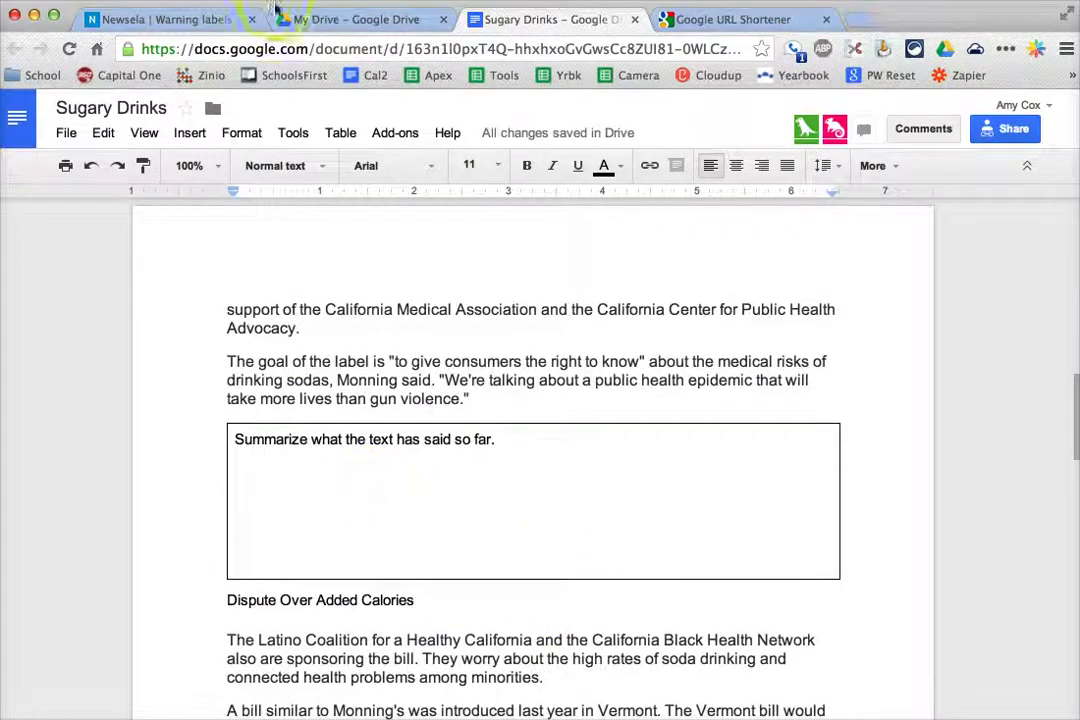
{"action": "left_click", "coordinate": [150, 20]}
{"action": "left_click", "coordinate": [725, 428]}
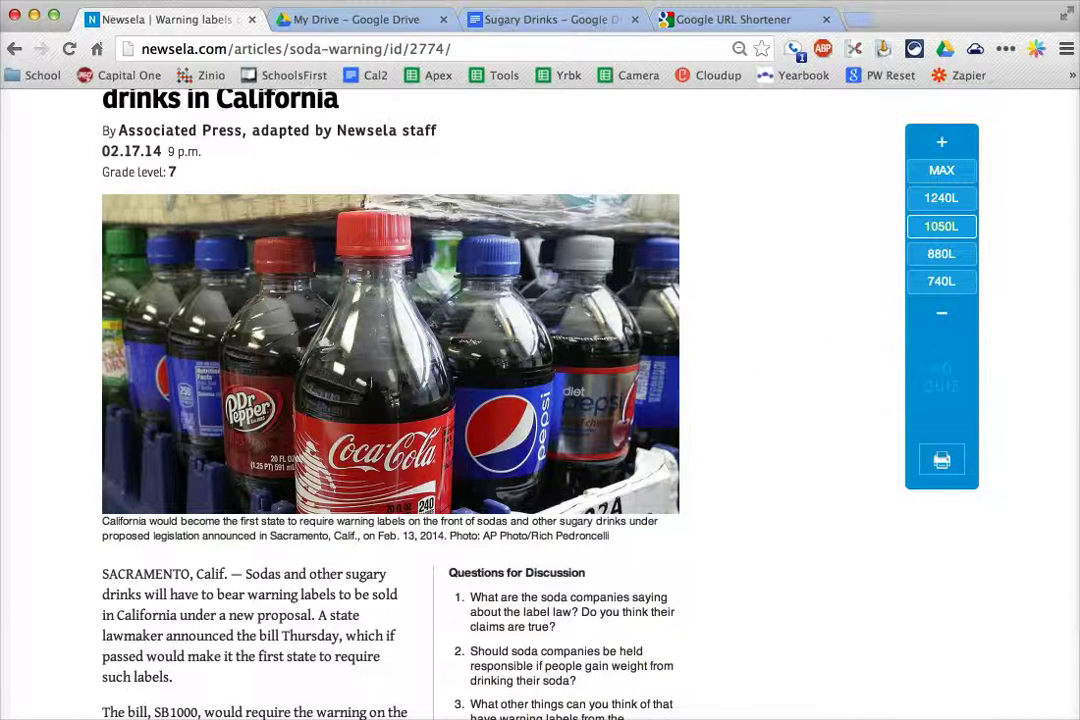
{"action": "left_click", "coordinate": [357, 18]}
{"action": "left_click", "coordinate": [518, 22]}
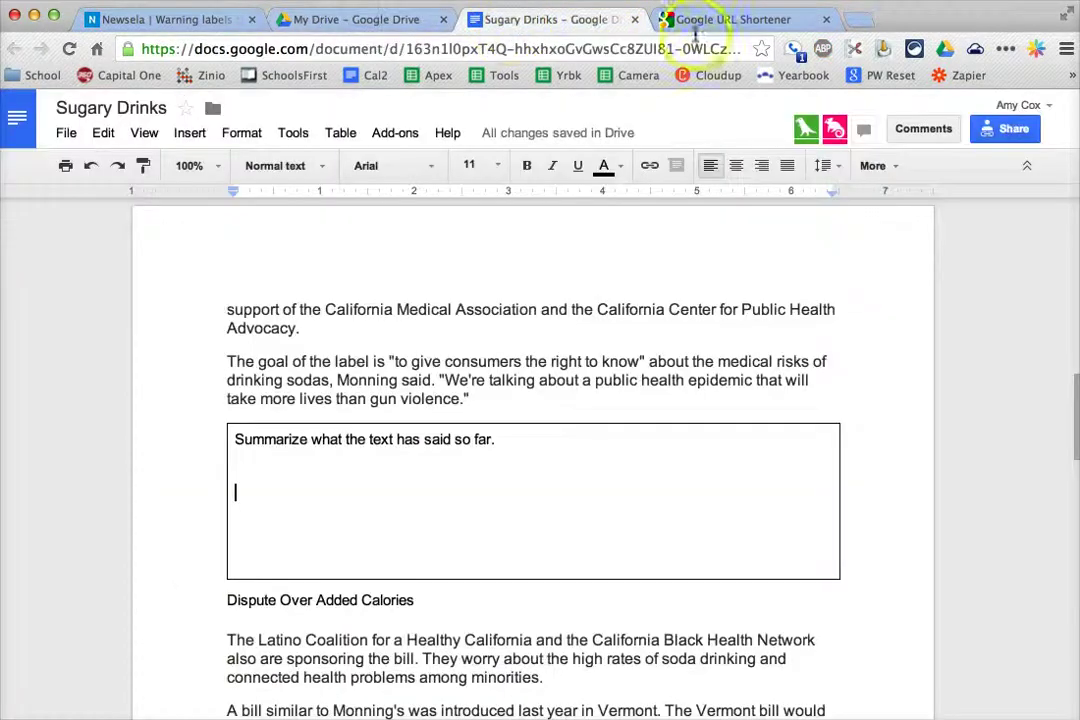
{"action": "left_click", "coordinate": [389, 535]}
{"action": "scroll", "coordinate": [388, 533], "scroll_direction": "down", "scroll_amount": 3}
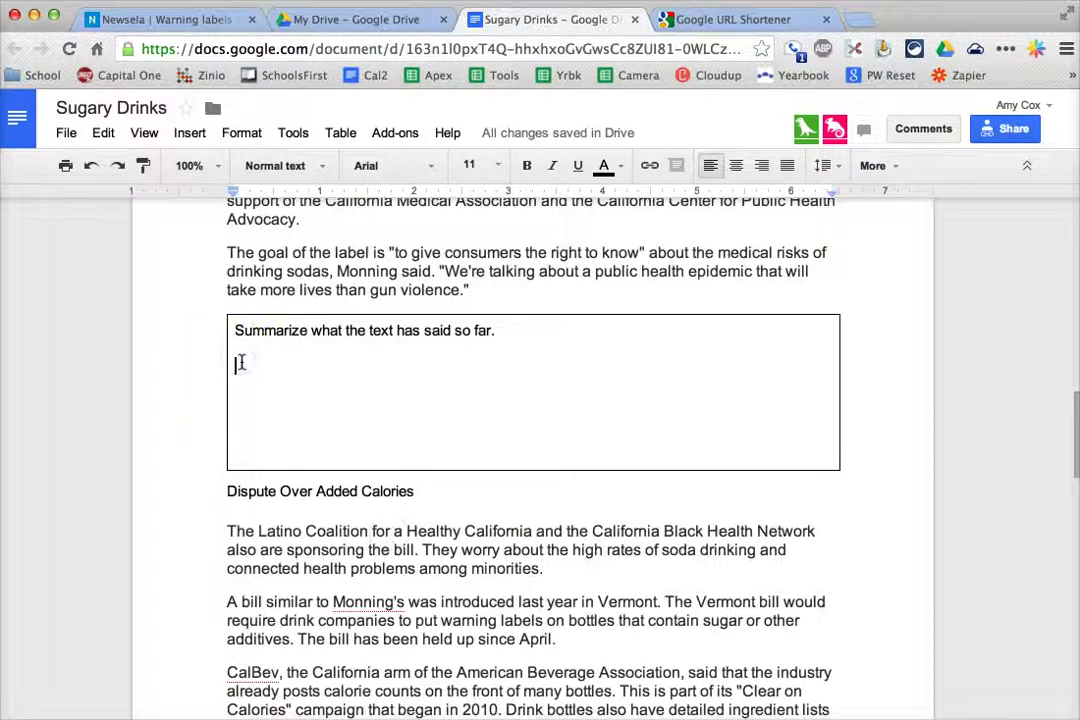
Step: Colour the first sample answer below the prompt red
{"action": "triple_click", "coordinate": [254, 334]}
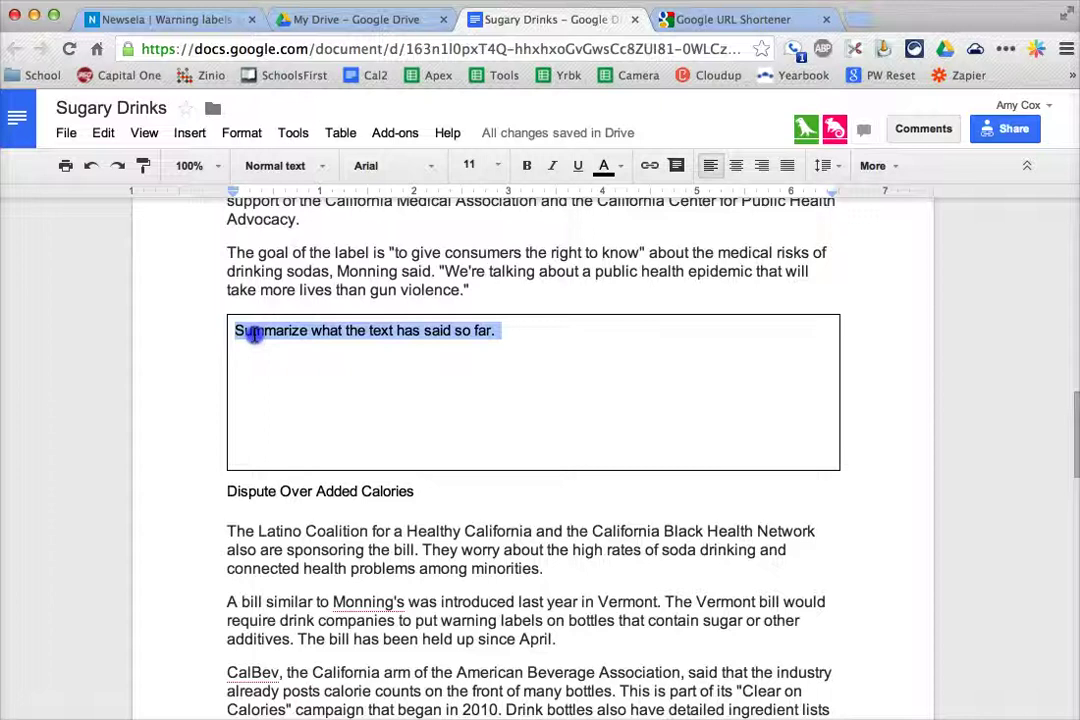
{"action": "left_click", "coordinate": [354, 378]}
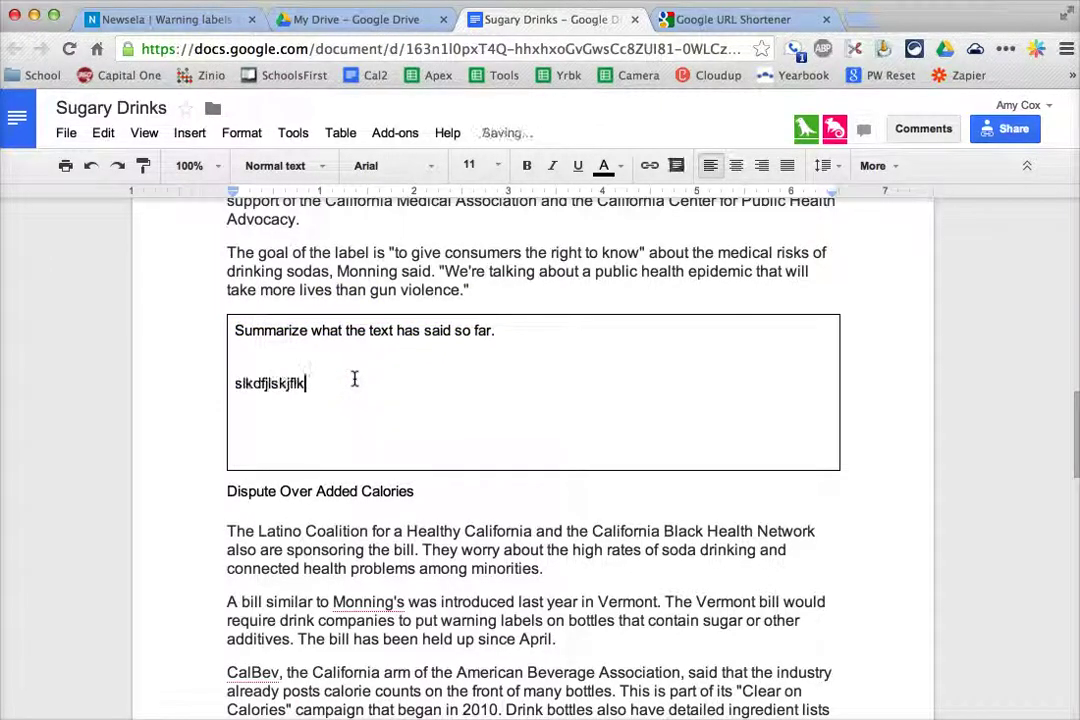
{"action": "double_click", "coordinate": [305, 383]}
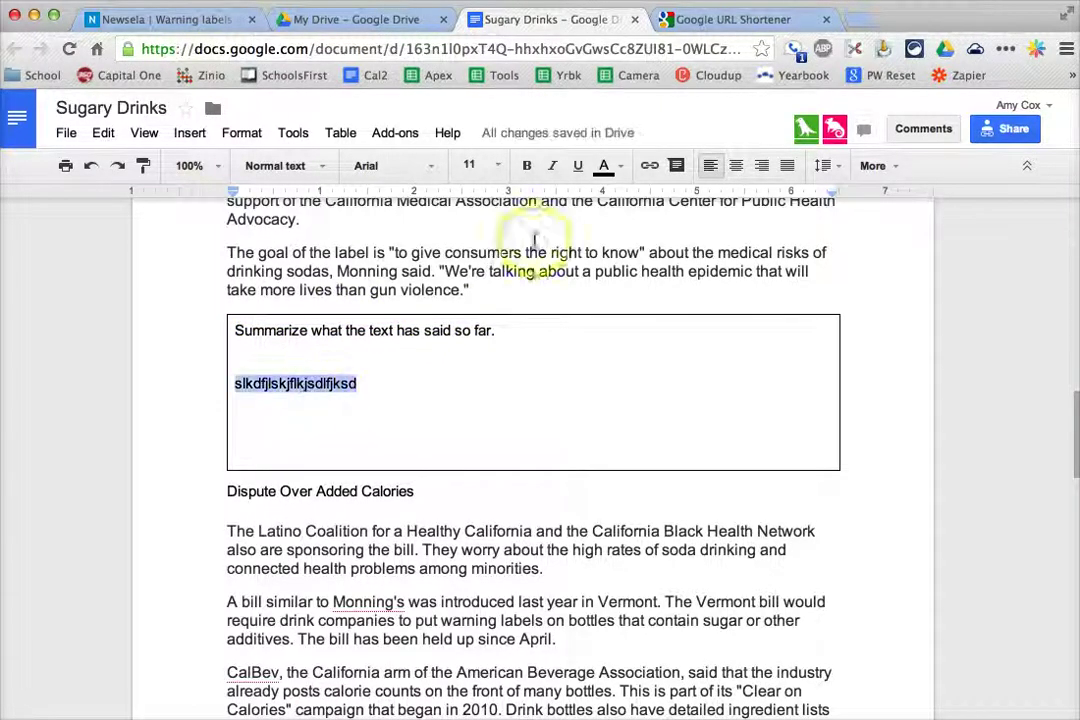
{"action": "left_click", "coordinate": [605, 170]}
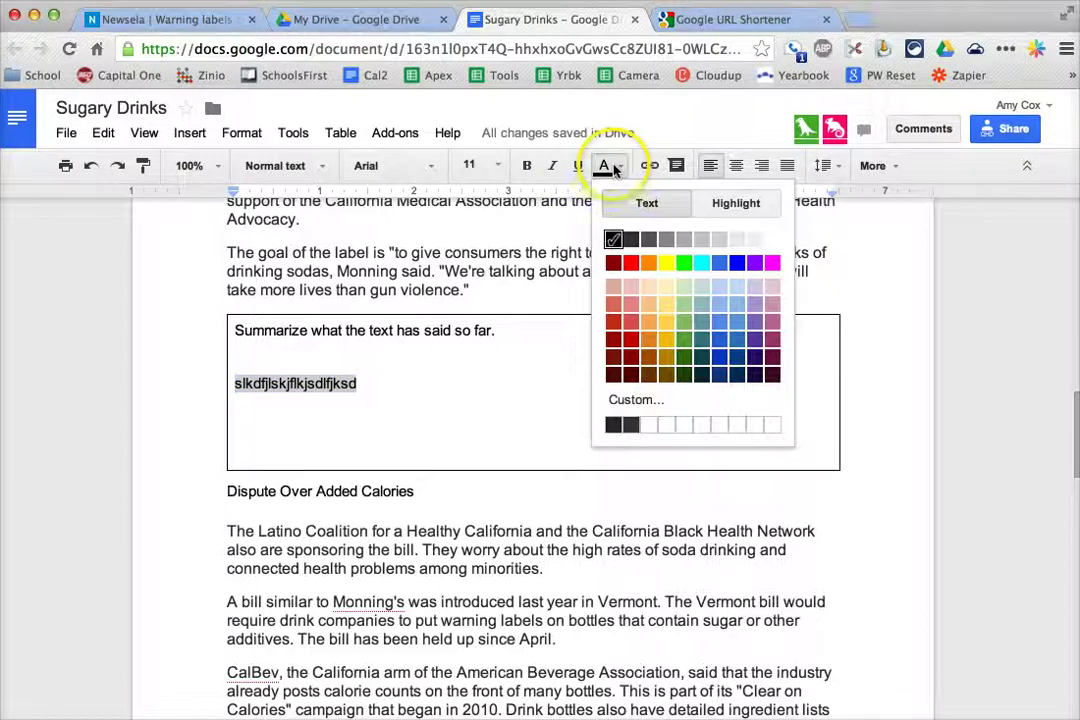
{"action": "left_click", "coordinate": [631, 262]}
Step: Add a second sample answer 'sd,fjsldfkj' on the next line and colour it blue
{"action": "left_click", "coordinate": [452, 418]}
{"action": "type", "text": "sd,fjsldfkj"}
{"action": "double_click", "coordinate": [272, 419]}
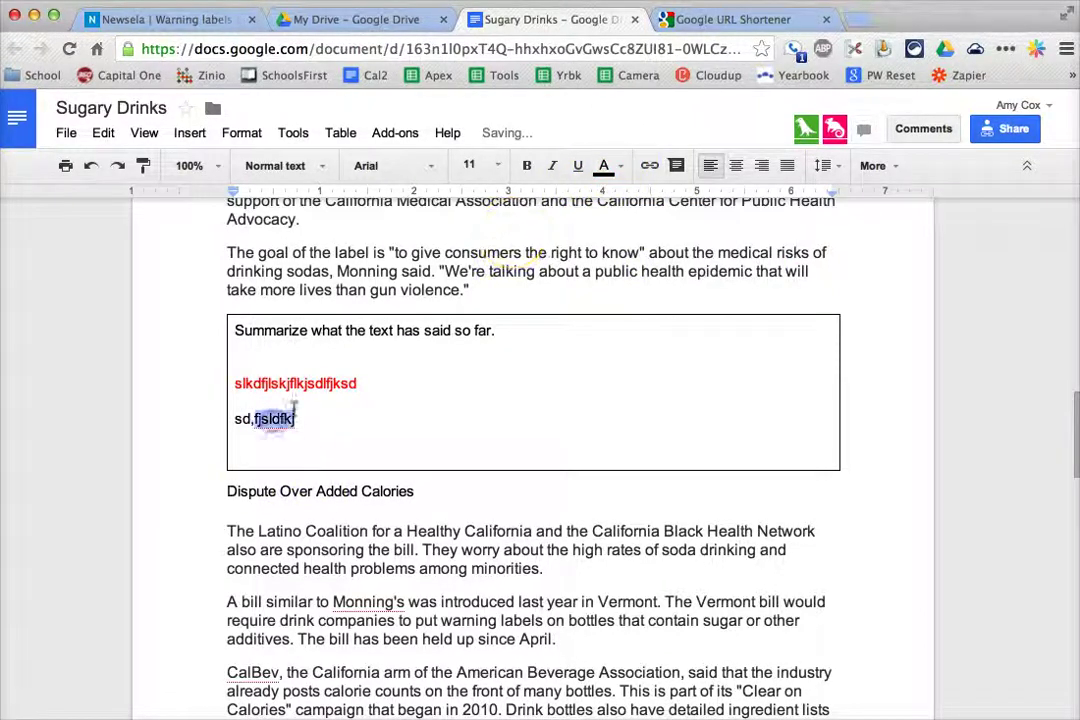
{"action": "left_click", "coordinate": [253, 419]}
{"action": "left_click", "coordinate": [606, 166]}
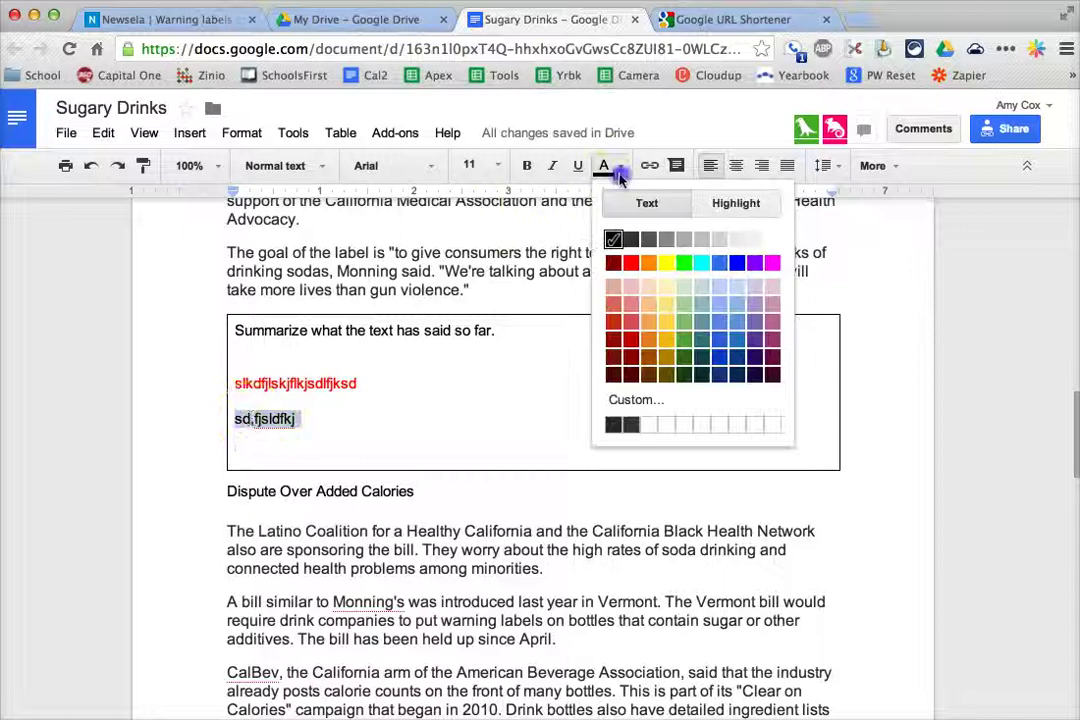
{"action": "left_click", "coordinate": [740, 268]}
Step: Check the red and blue answers against the article, leaving the caret in the summary box
{"action": "left_click", "coordinate": [518, 406]}
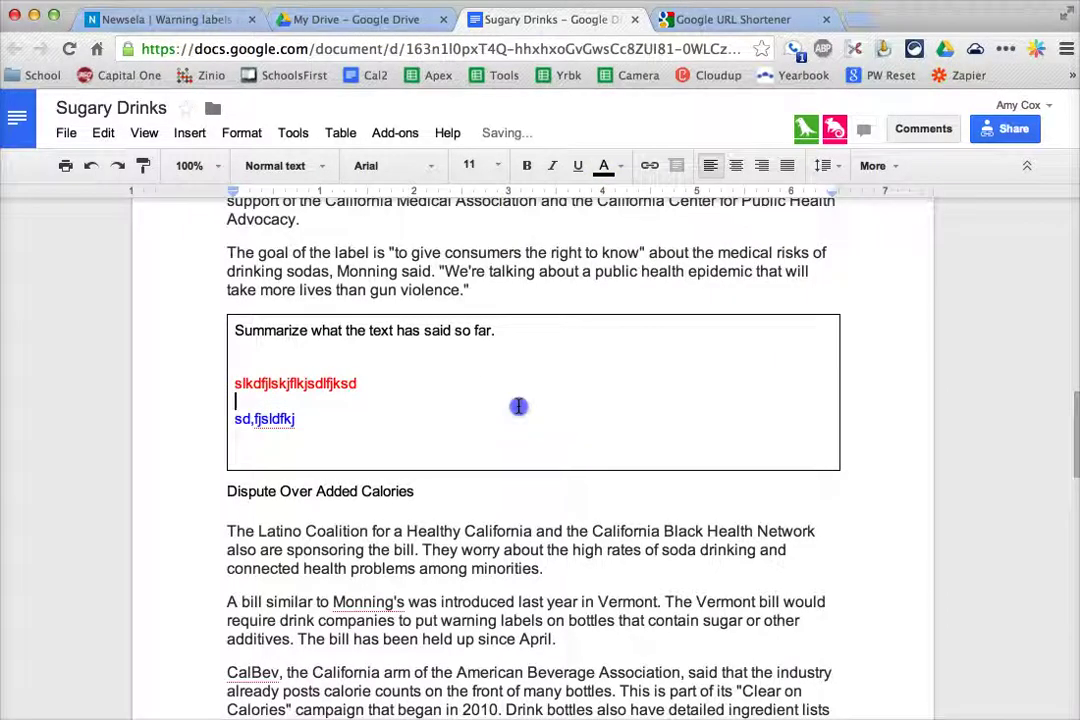
{"action": "left_click", "coordinate": [477, 400]}
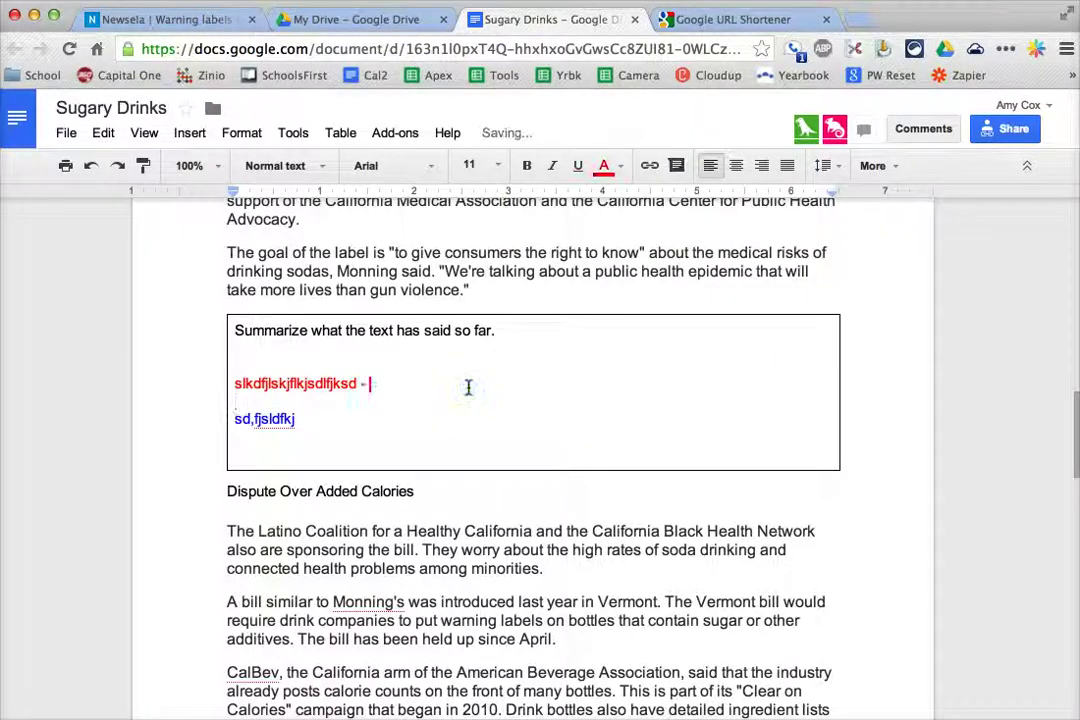
{"action": "left_click", "coordinate": [482, 388]}
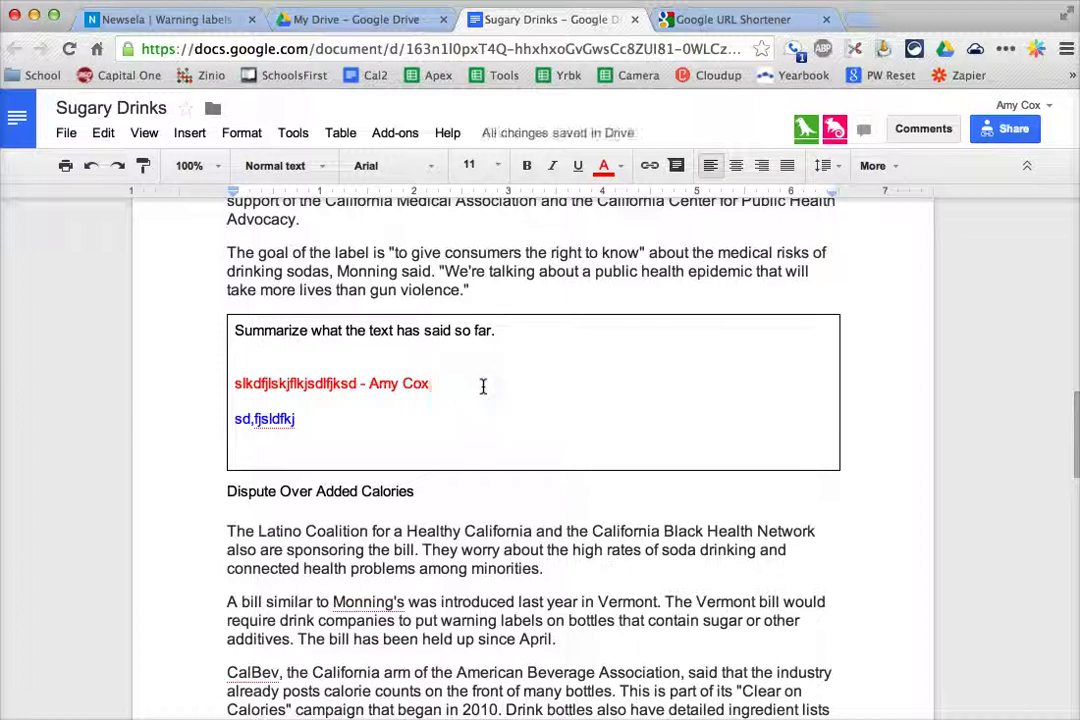
{"action": "left_click", "coordinate": [448, 432]}
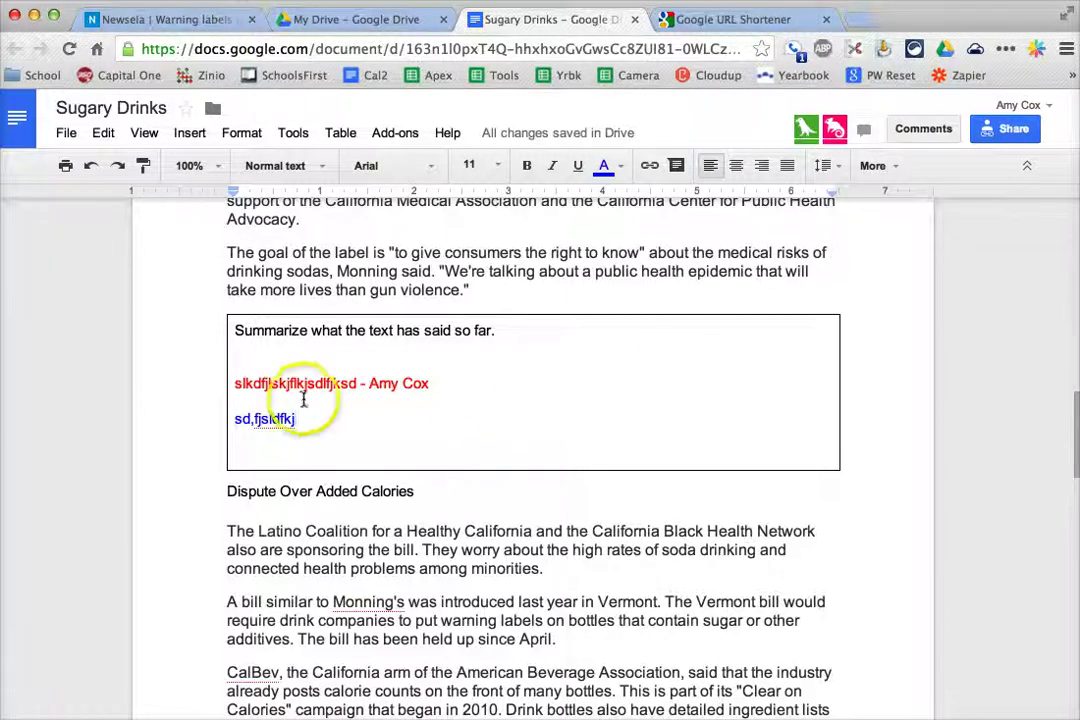
{"action": "scroll", "coordinate": [350, 462], "scroll_direction": "up", "scroll_amount": 10}
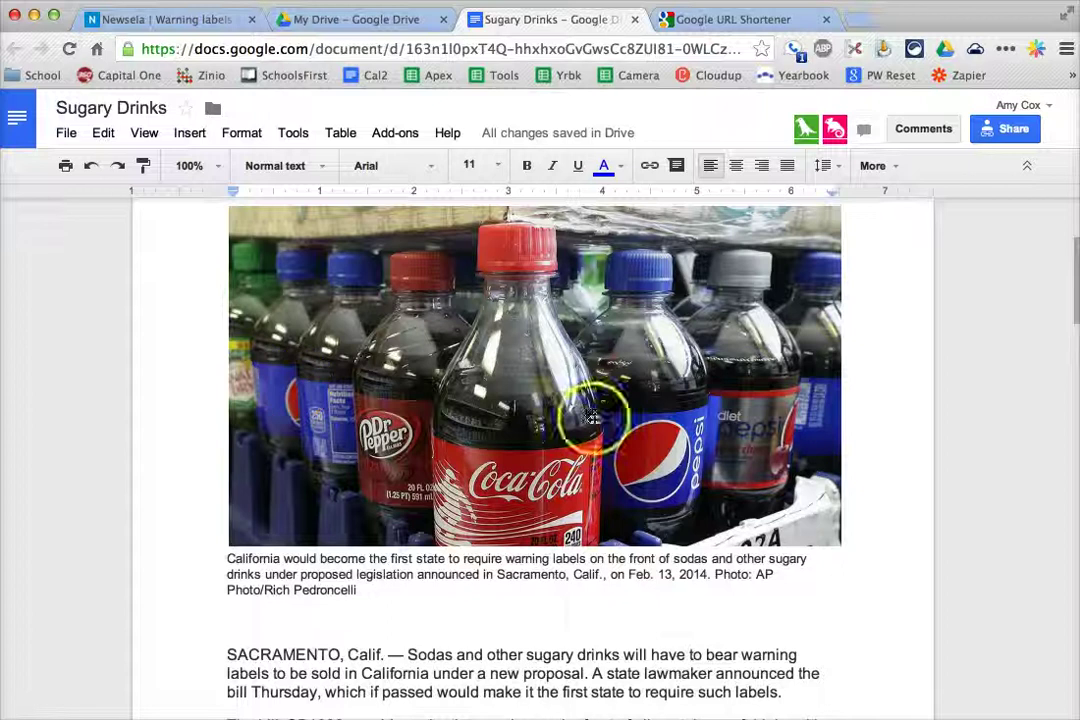
{"action": "left_click", "coordinate": [530, 617]}
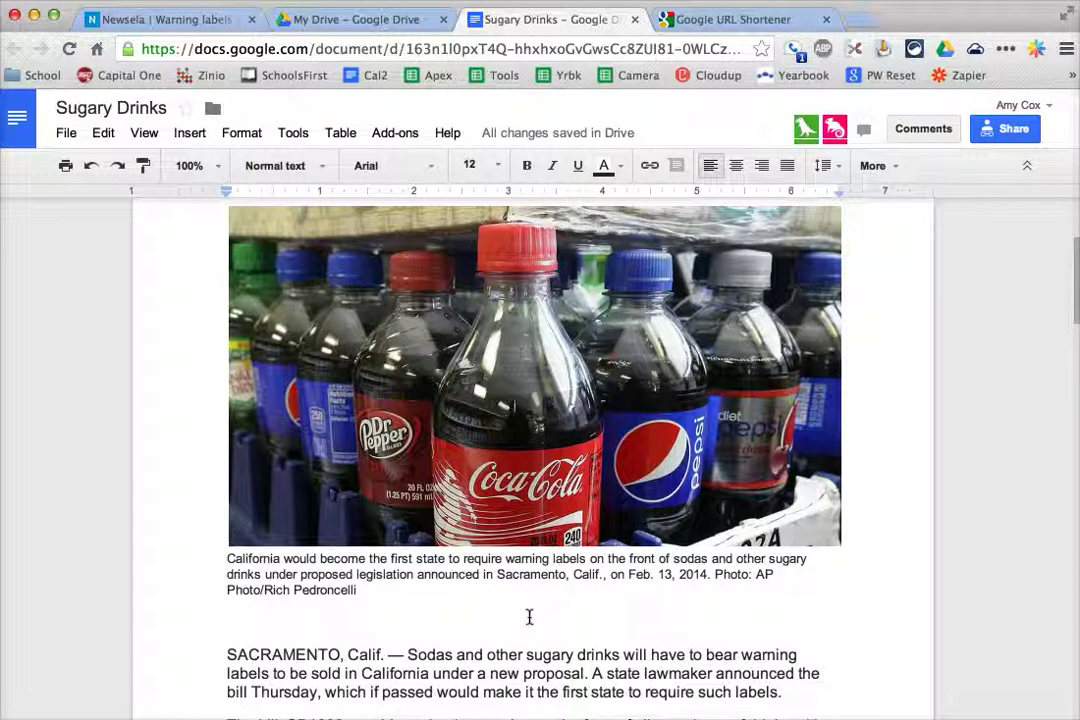
{"action": "scroll", "coordinate": [530, 617], "scroll_direction": "down", "scroll_amount": 10}
{"action": "left_click", "coordinate": [446, 410]}
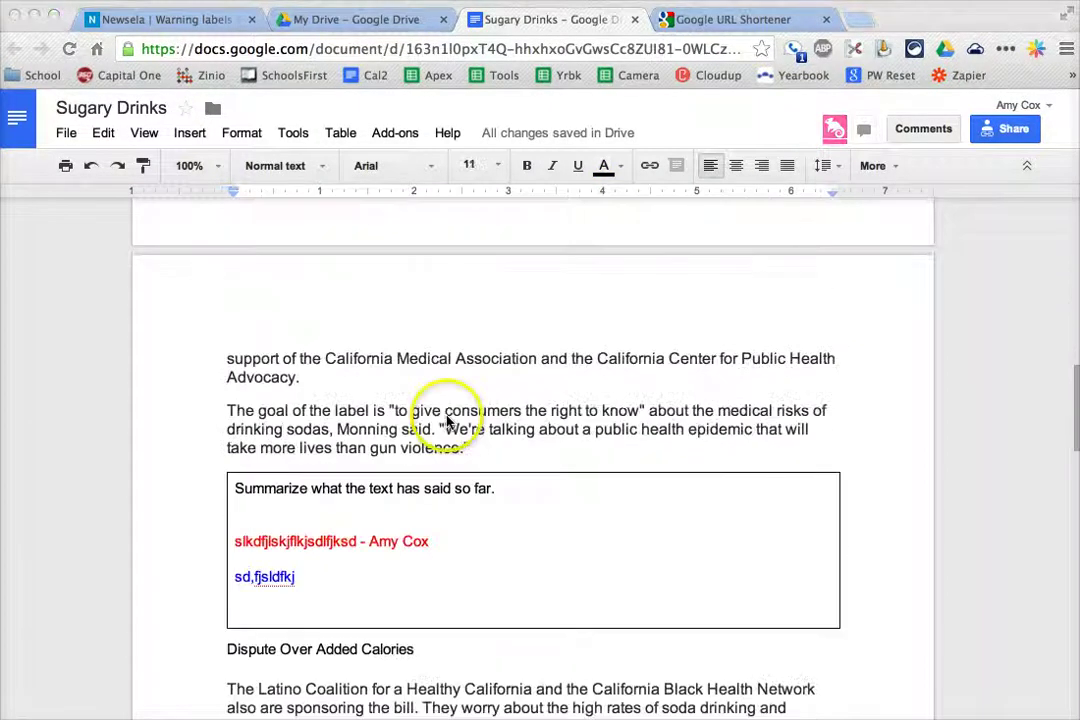